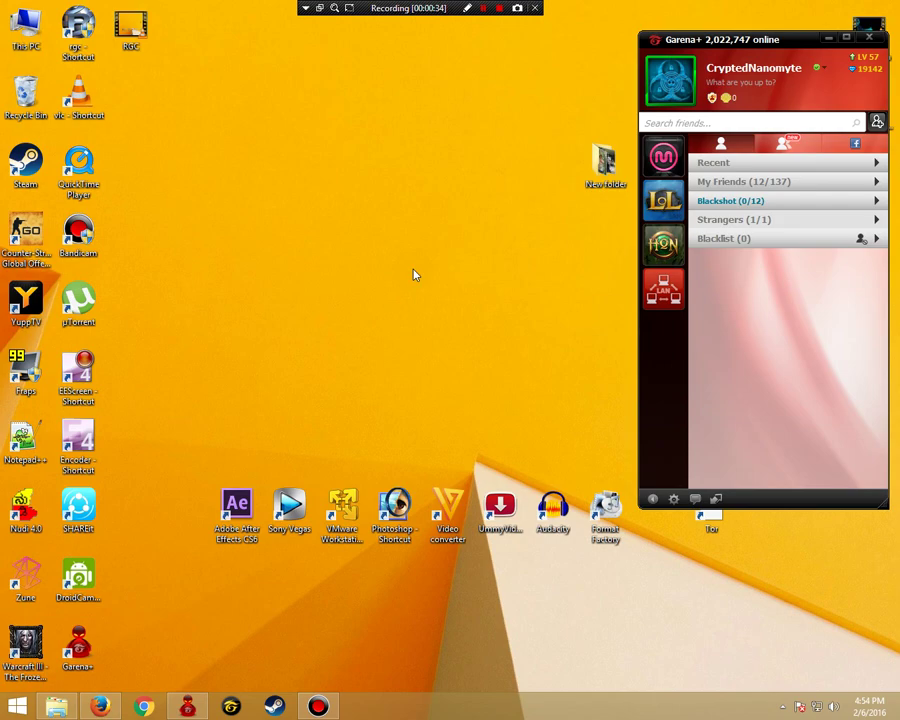
Launch Garena LAN, then close its loading window stuck at 'Auth in Main Server'.
{"action": "left_click", "coordinate": [661, 296]}
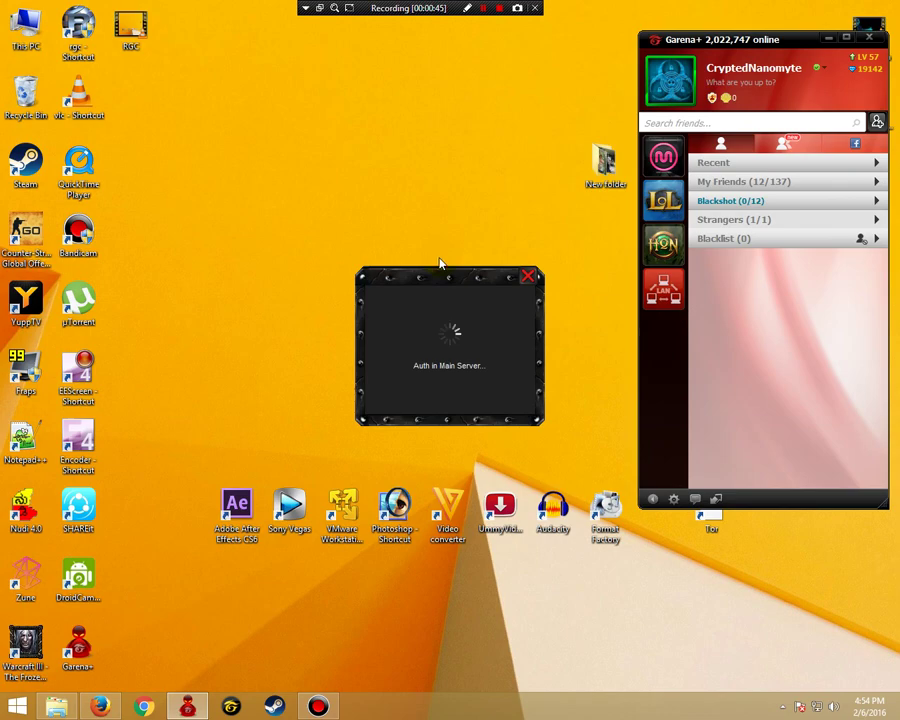
{"action": "left_click_drag", "start_coordinate": [445, 275], "coordinate": [415, 229]}
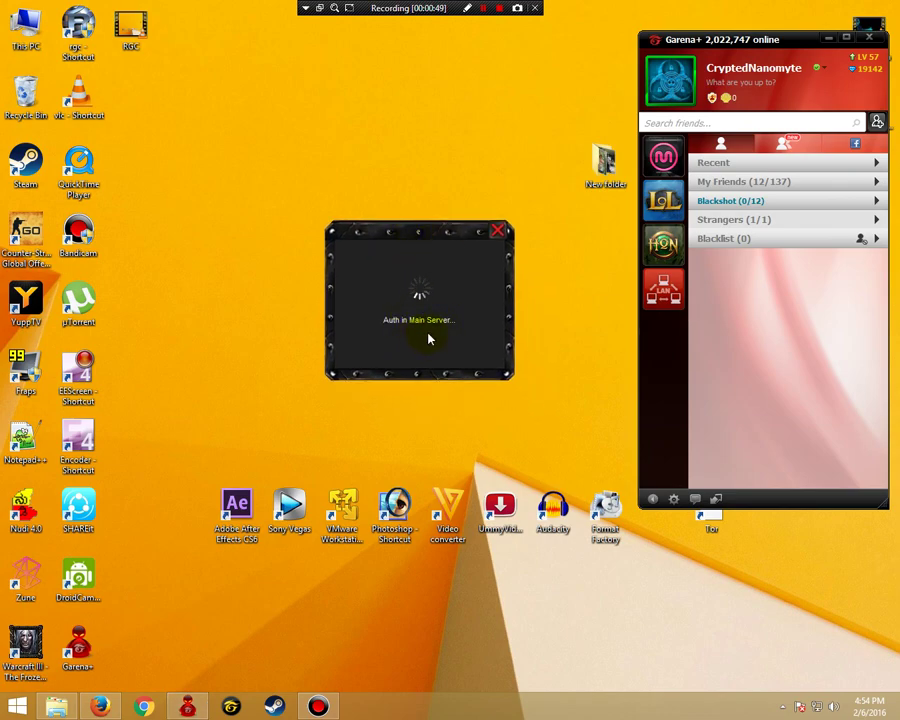
{"action": "left_click_drag", "start_coordinate": [416, 228], "coordinate": [432, 217]}
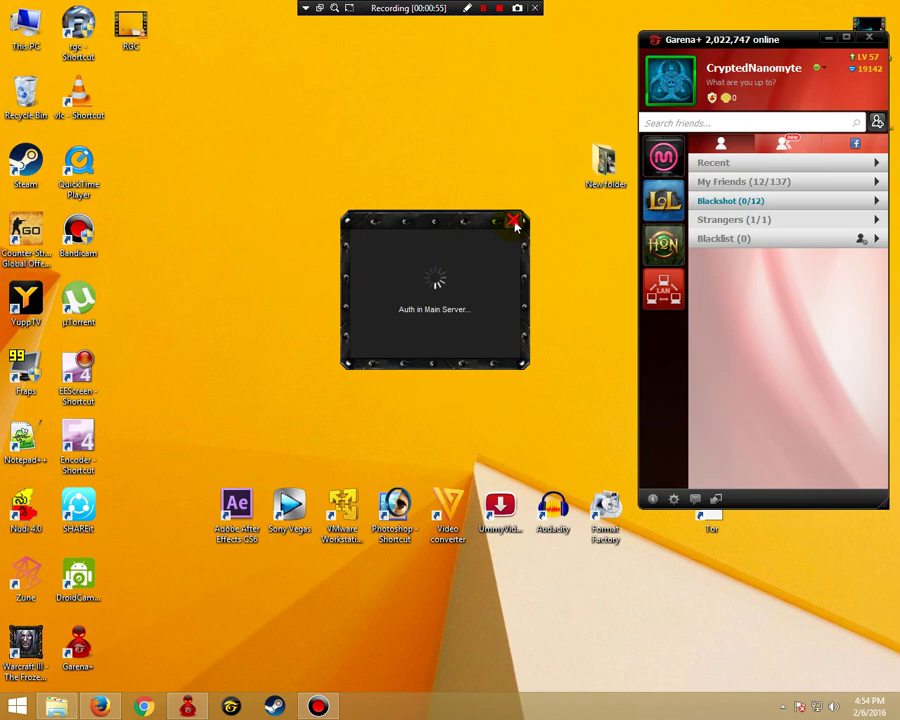
{"action": "left_click", "coordinate": [513, 224]}
{"action": "right_click", "coordinate": [384, 218]}
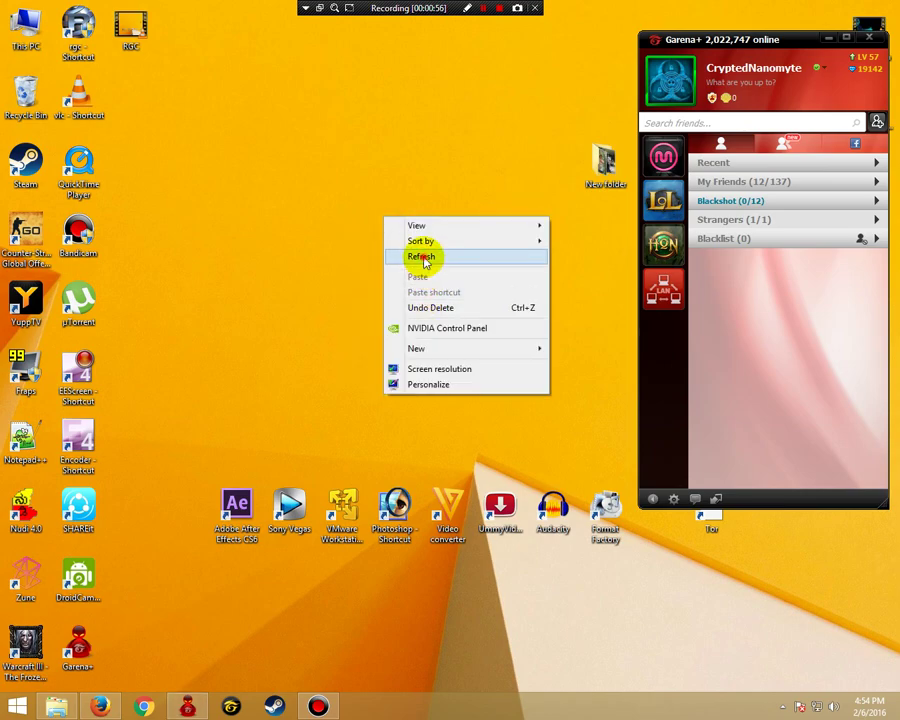
Refresh the desktop, then load hide.me in Firefox.
{"action": "left_click", "coordinate": [421, 256]}
{"action": "left_click", "coordinate": [100, 706]}
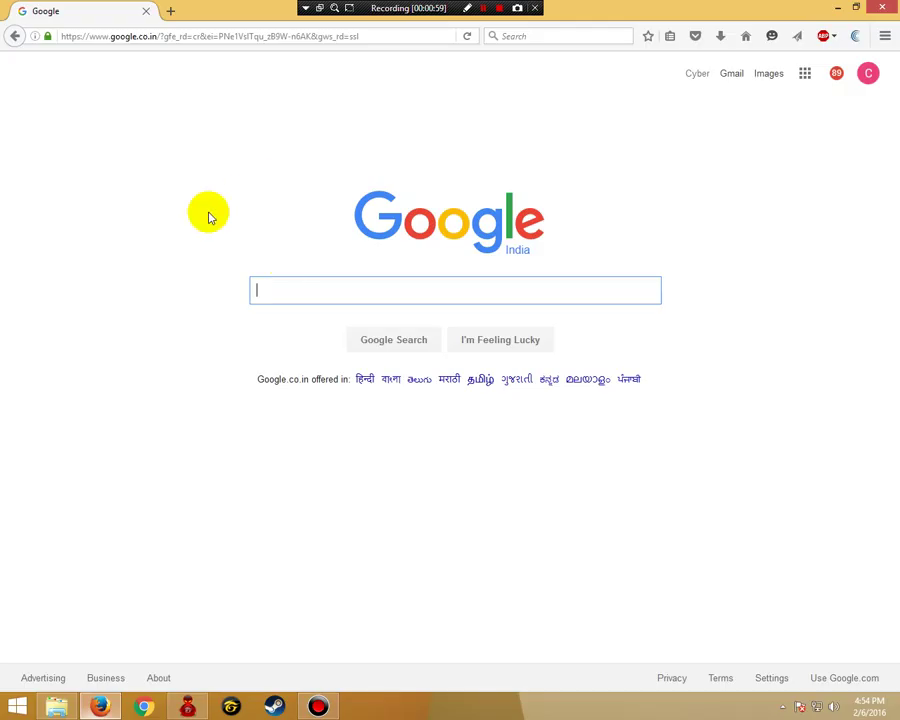
{"action": "left_click", "coordinate": [149, 37]}
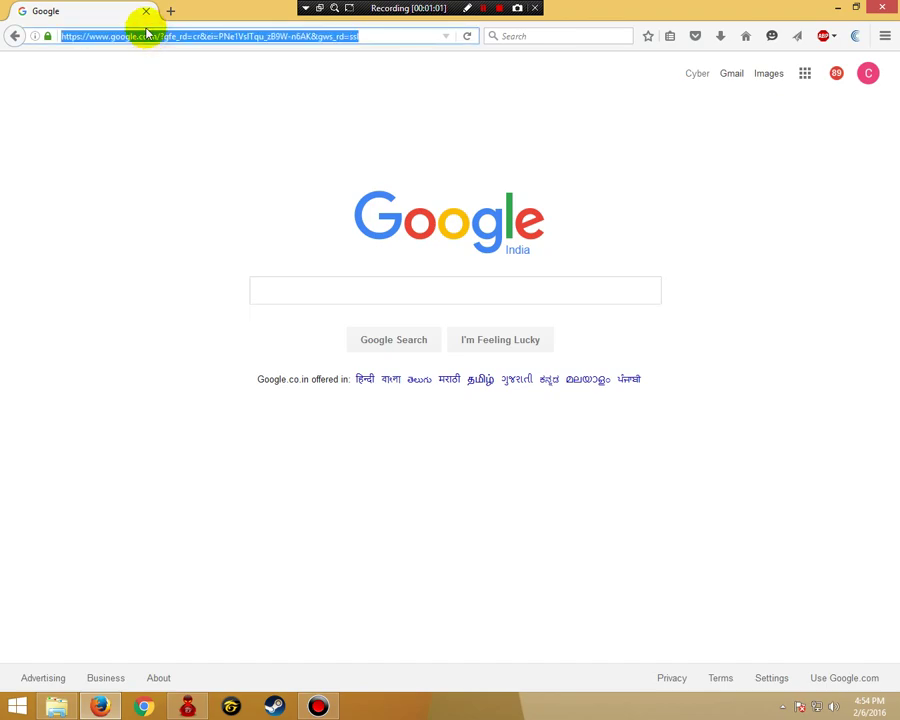
{"action": "type", "text": "hide"}
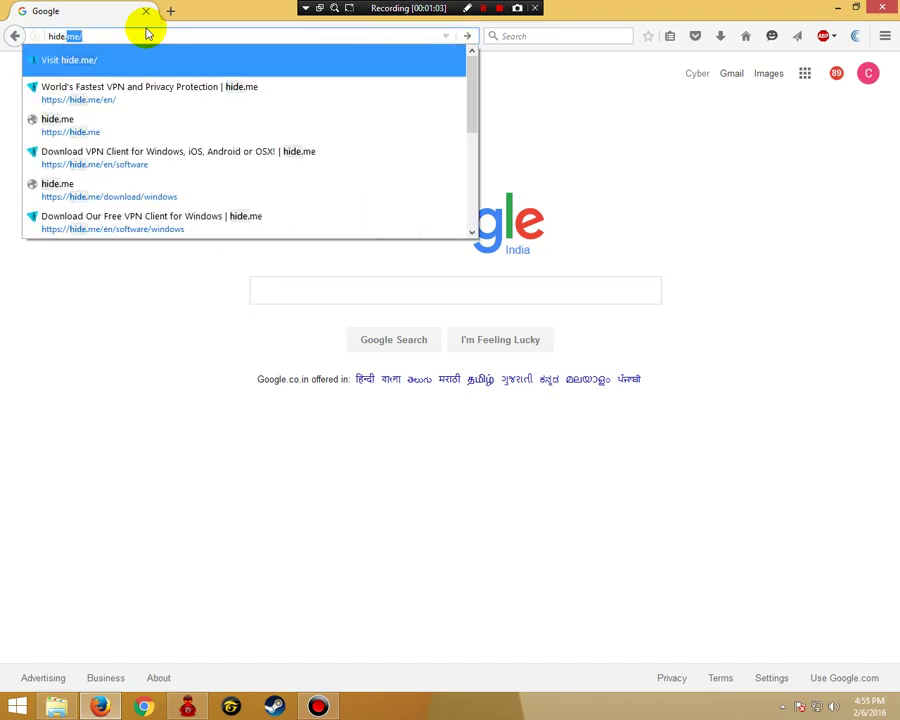
{"action": "type", "text": ".me"}
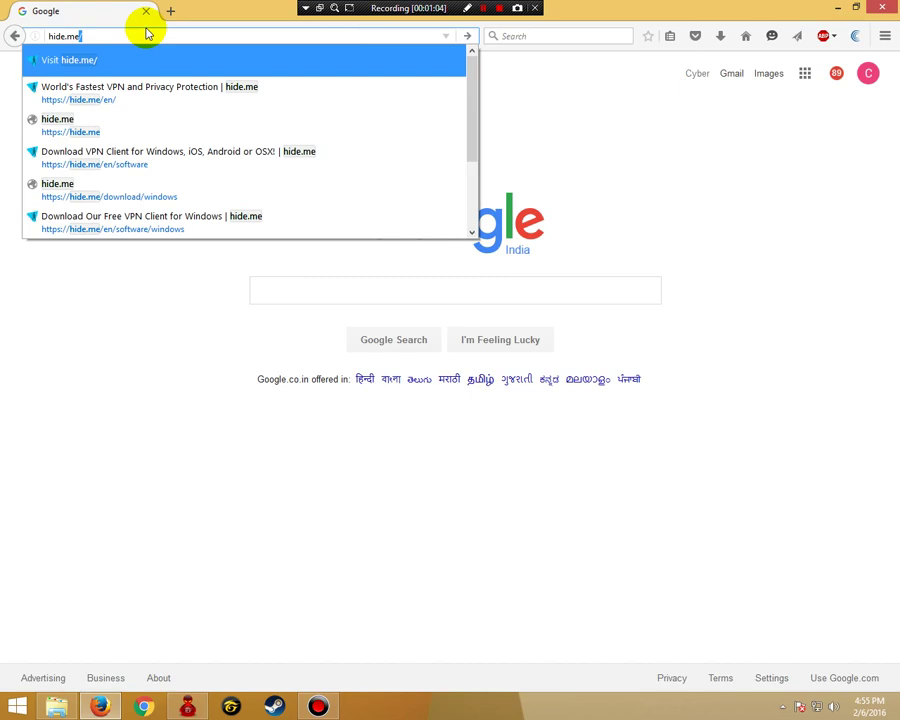
{"action": "key", "text": "Return"}
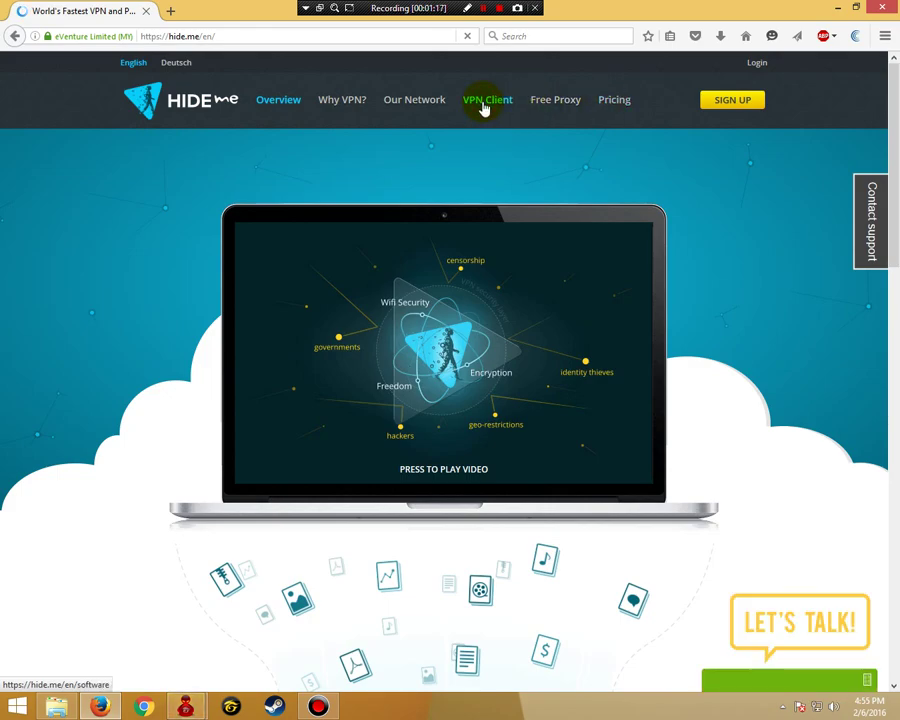
Go to hide.me's VPN Client Windows page and download Hide.me-Setup-1.1.9.exe.
{"action": "left_click", "coordinate": [485, 104]}
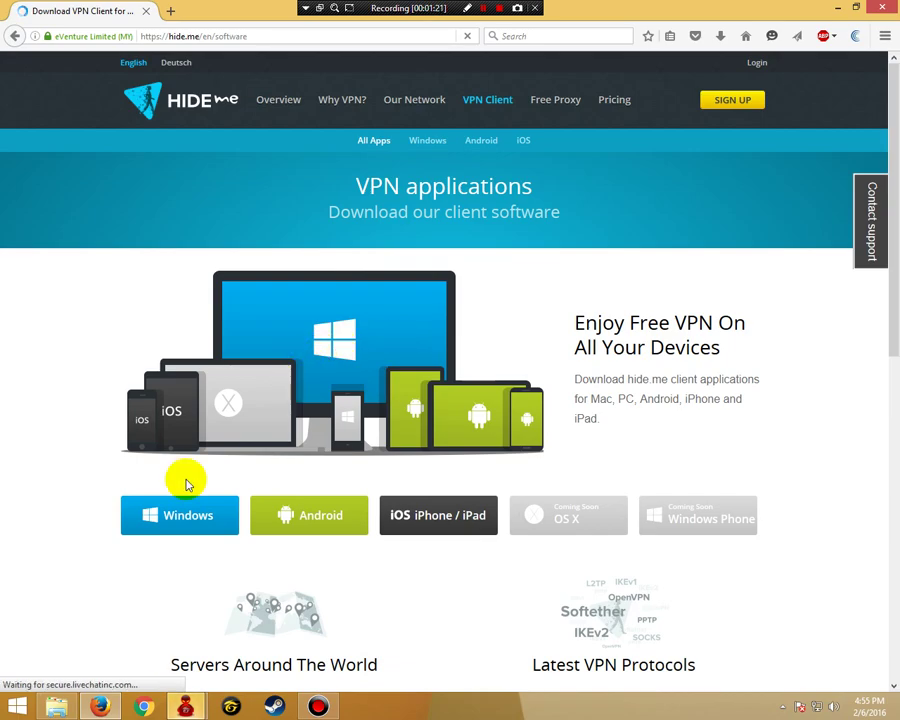
{"action": "left_click", "coordinate": [190, 514]}
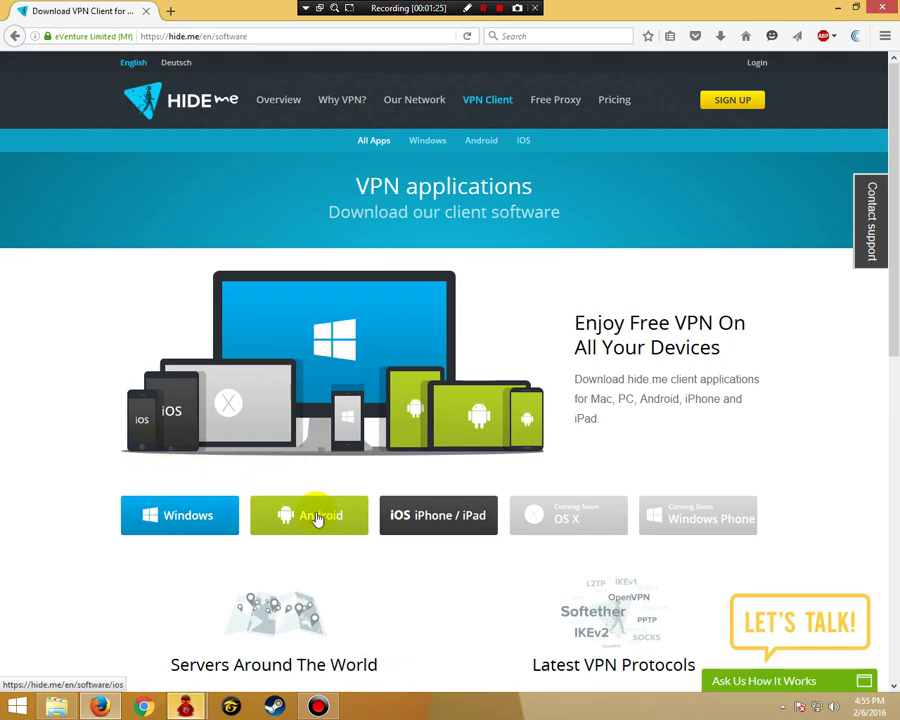
{"action": "scroll", "coordinate": [178, 500], "scroll_direction": "down", "scroll_amount": 2}
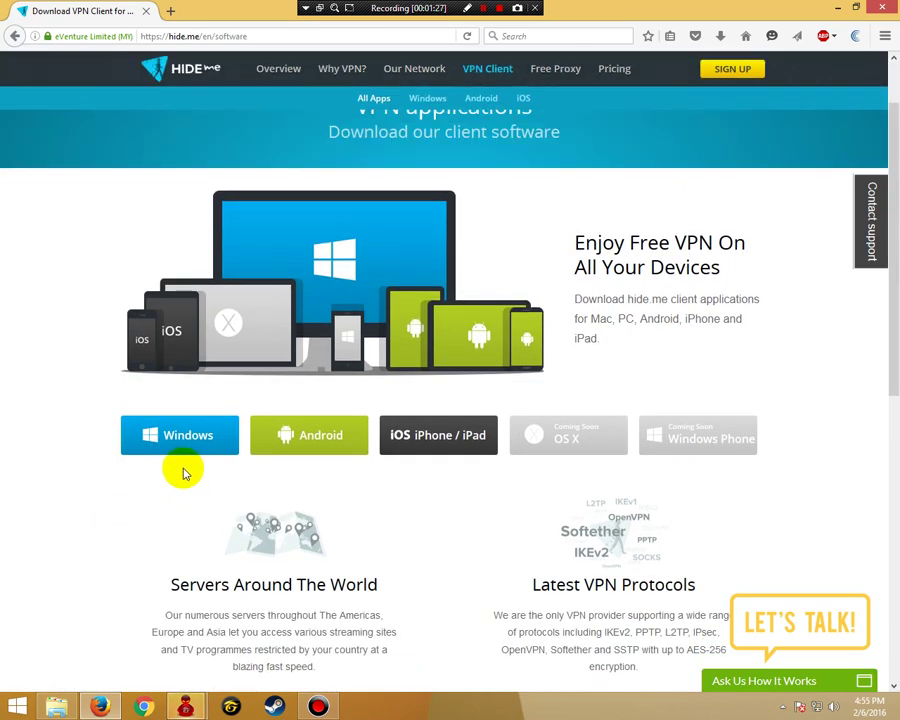
{"action": "scroll", "coordinate": [183, 474], "scroll_direction": "up", "scroll_amount": 2}
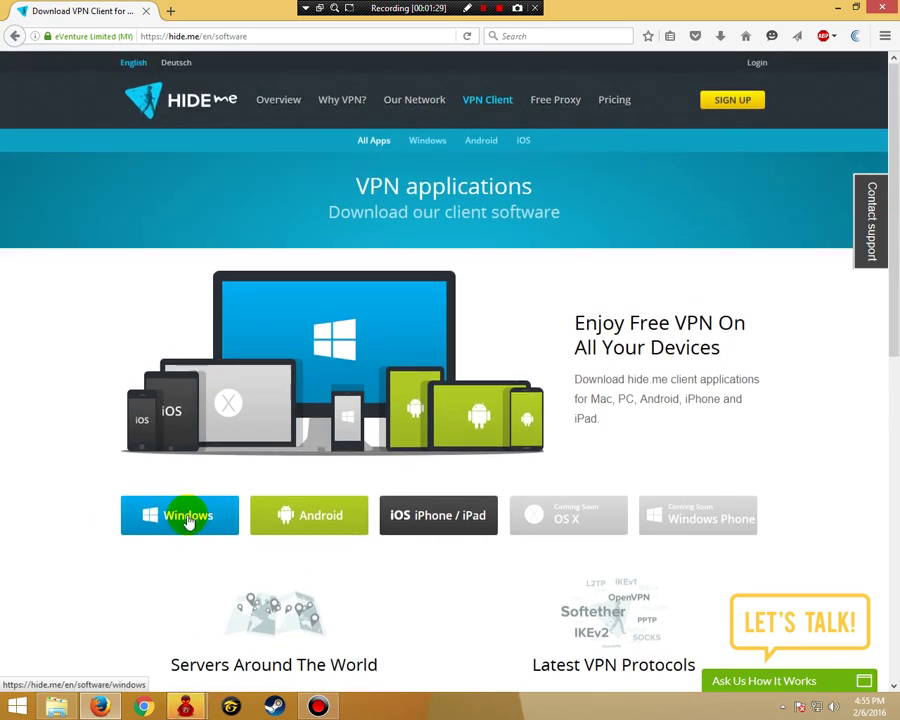
{"action": "left_click", "coordinate": [188, 522]}
{"action": "mouse_move", "coordinate": [187, 707]}
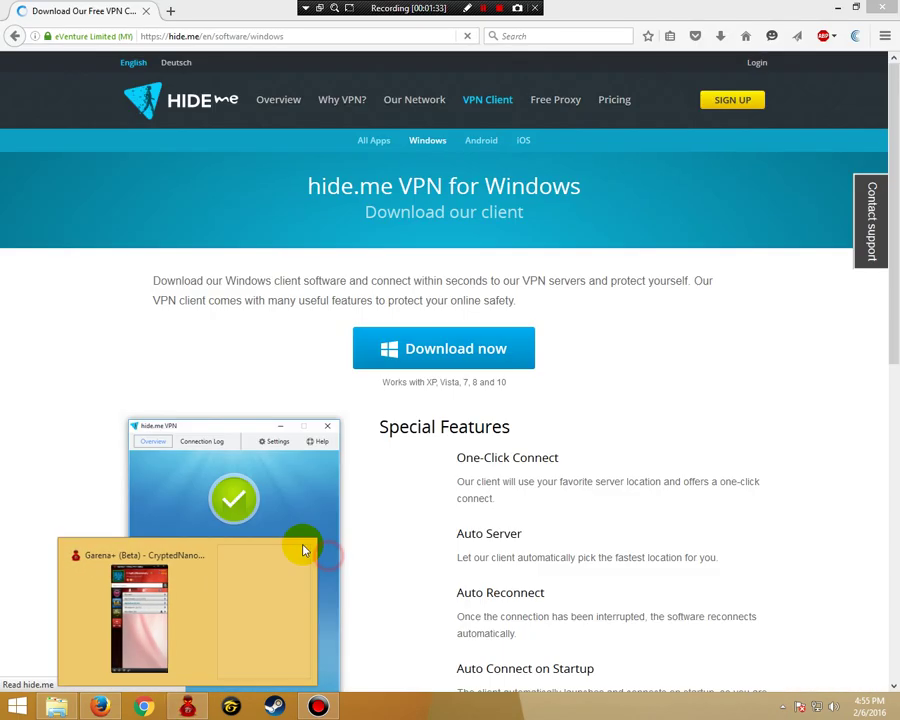
{"action": "left_click", "coordinate": [452, 350]}
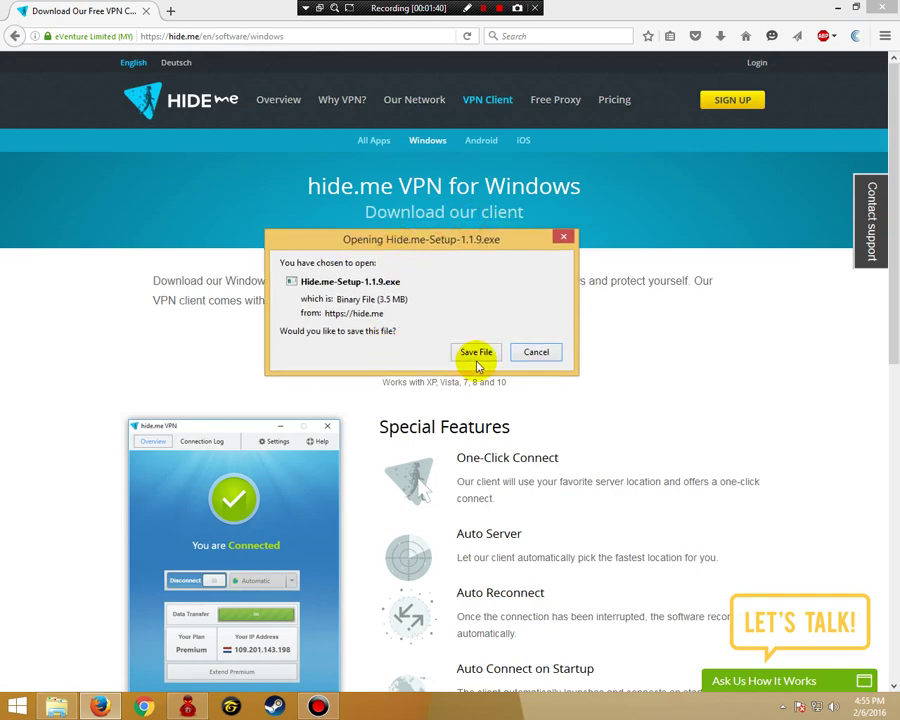
Save Hide.me-Setup-1.1.9.exe, check Firefox's downloads list, and minimize Firefox.
{"action": "left_click", "coordinate": [478, 356]}
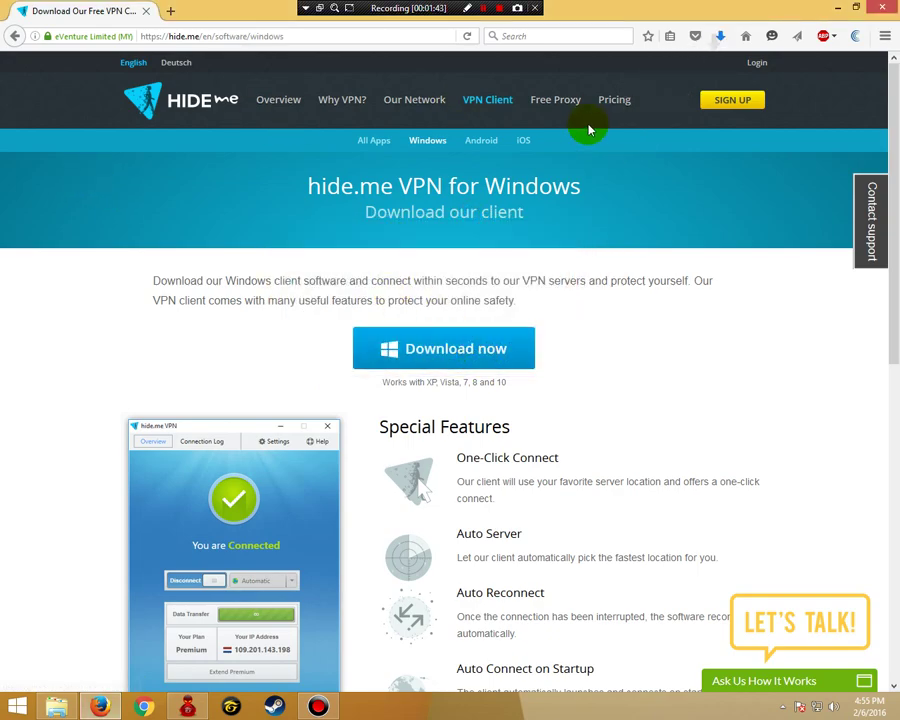
{"action": "left_click", "coordinate": [720, 36]}
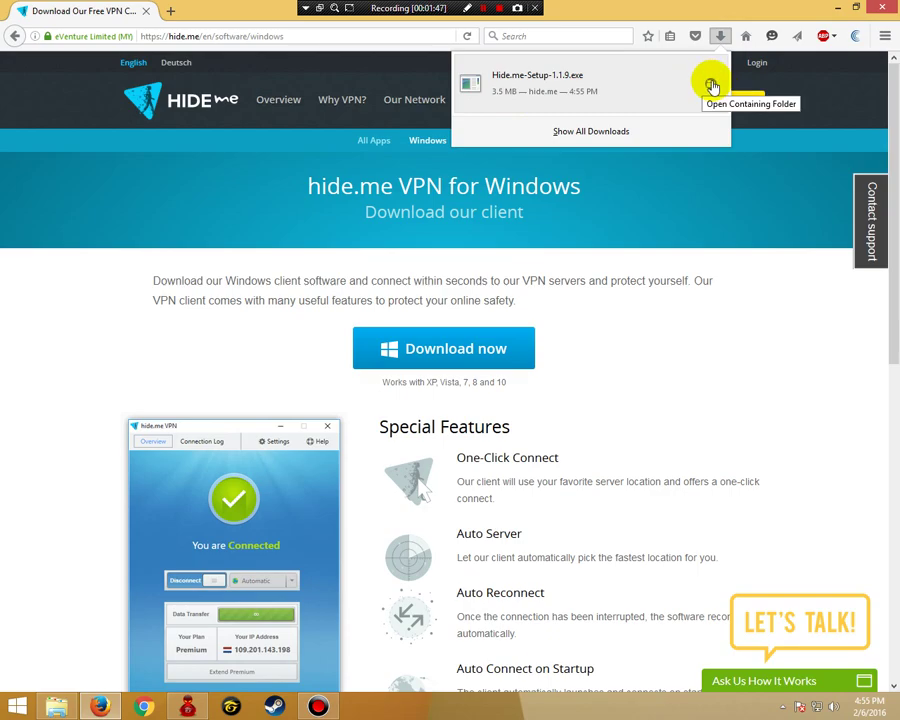
{"action": "left_click", "coordinate": [837, 8]}
Run Hide.me-Setup-1.1.9.exe from the Downloads folder, approving the security warning.
{"action": "left_click", "coordinate": [56, 705]}
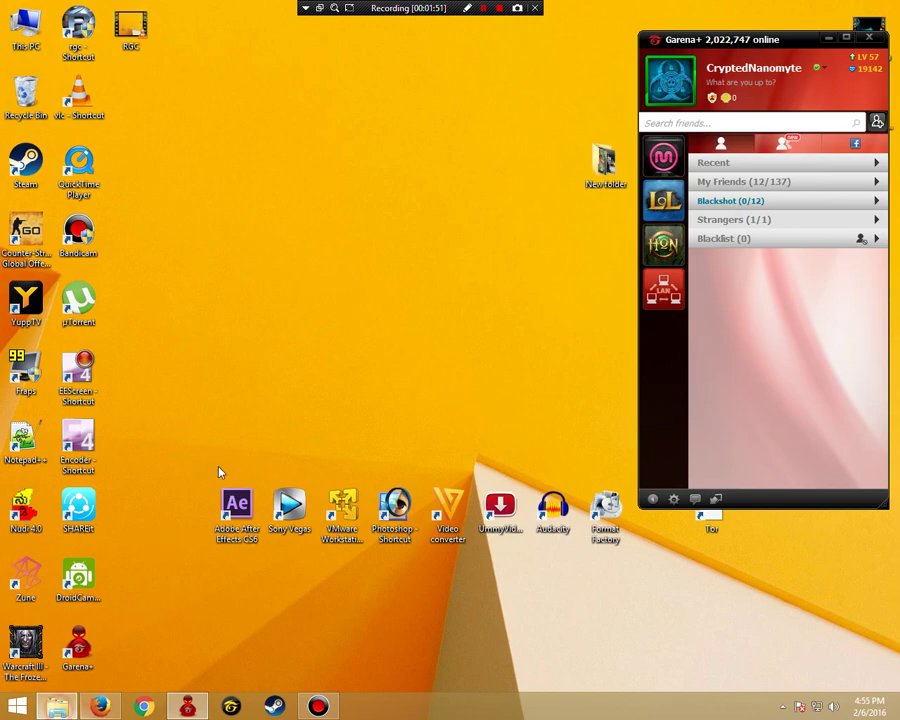
{"action": "scroll", "coordinate": [538, 270], "scroll_direction": "down", "scroll_amount": 5}
{"action": "left_click", "coordinate": [585, 255]}
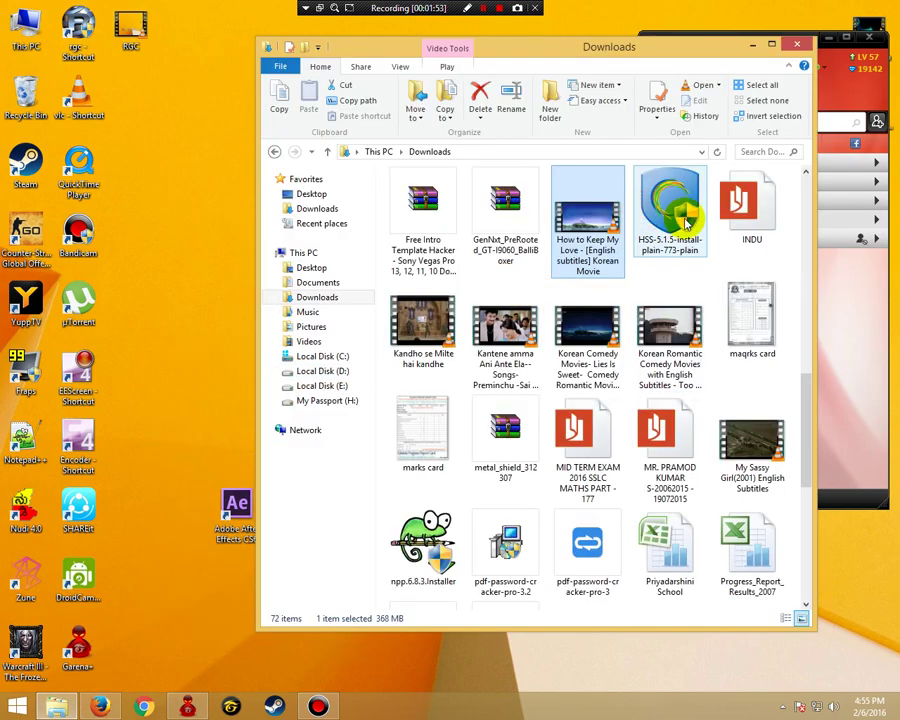
{"action": "left_click", "coordinate": [668, 262]}
{"action": "key", "text": "End"}
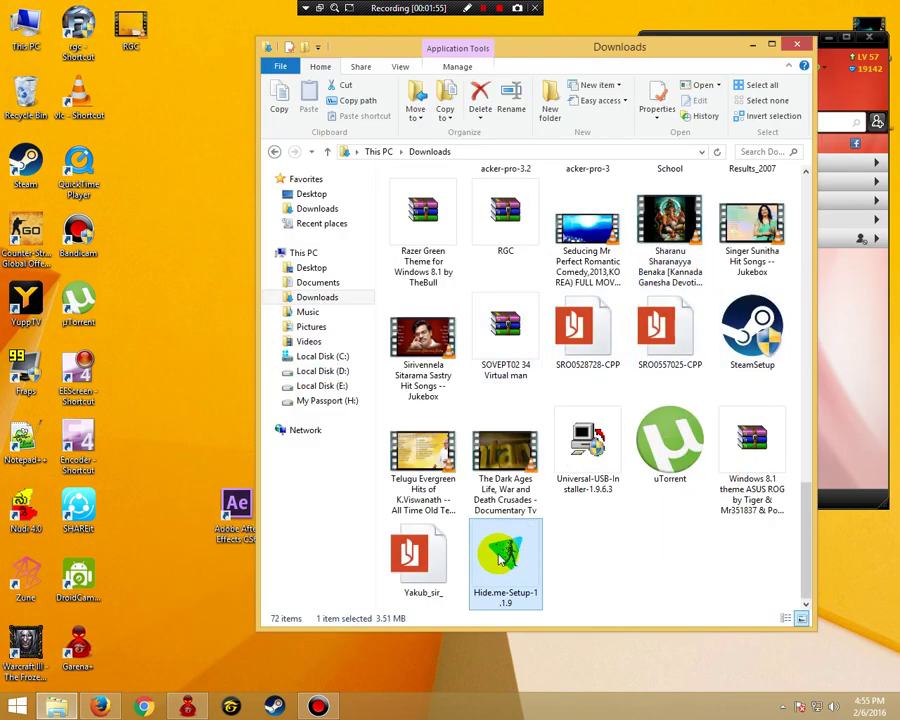
{"action": "double_click", "coordinate": [500, 560]}
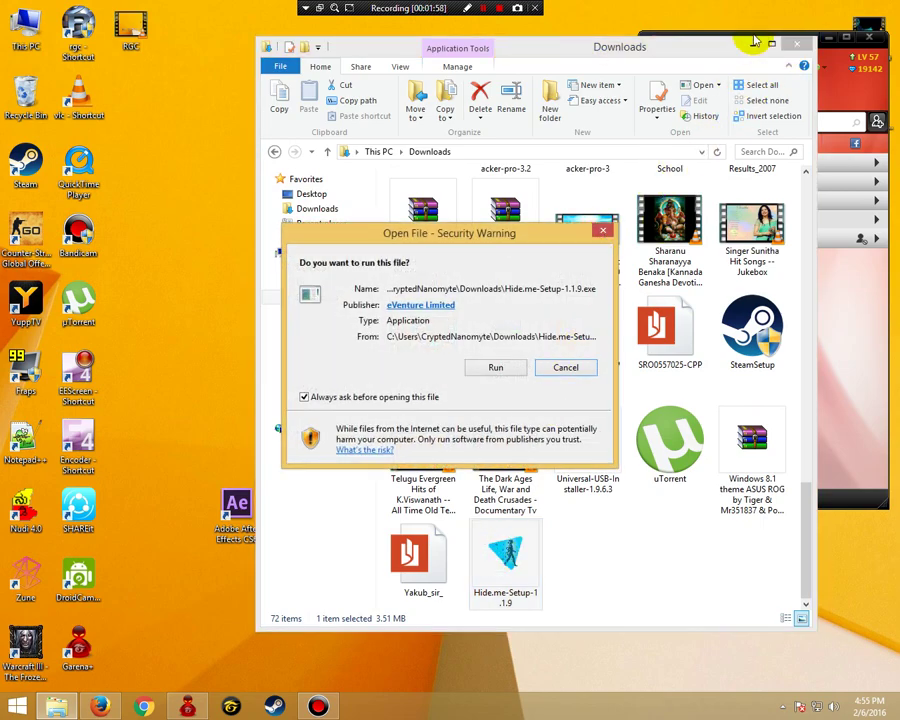
{"action": "left_click", "coordinate": [493, 370]}
Install hide.me VPN 1.1.9 through the setup wizard and finish it.
{"action": "left_click", "coordinate": [755, 44]}
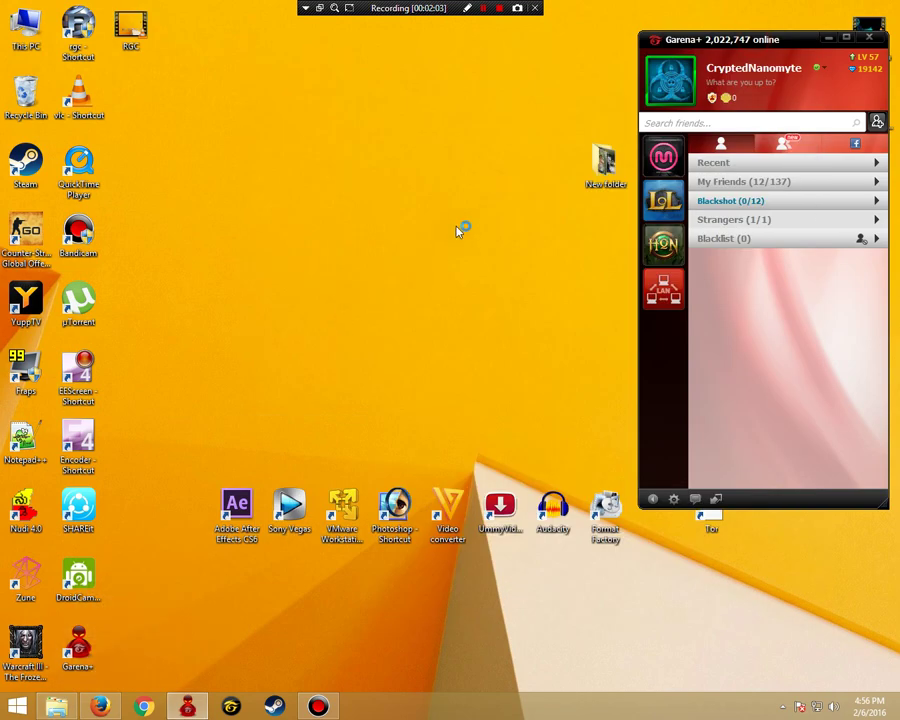
{"action": "right_click", "coordinate": [340, 216]}
{"action": "left_click", "coordinate": [398, 255]}
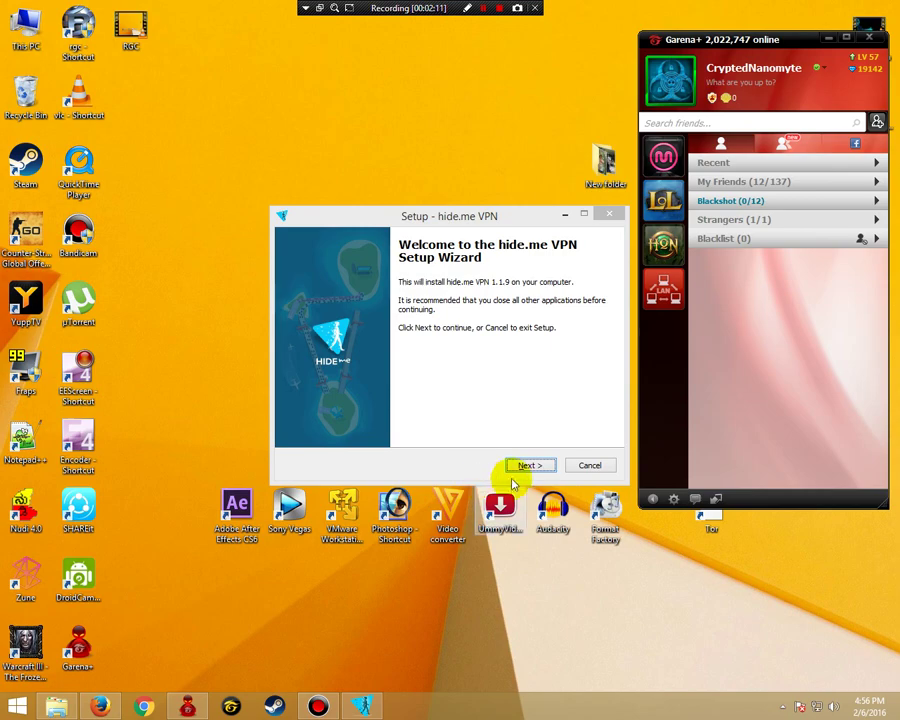
{"action": "left_click", "coordinate": [527, 466]}
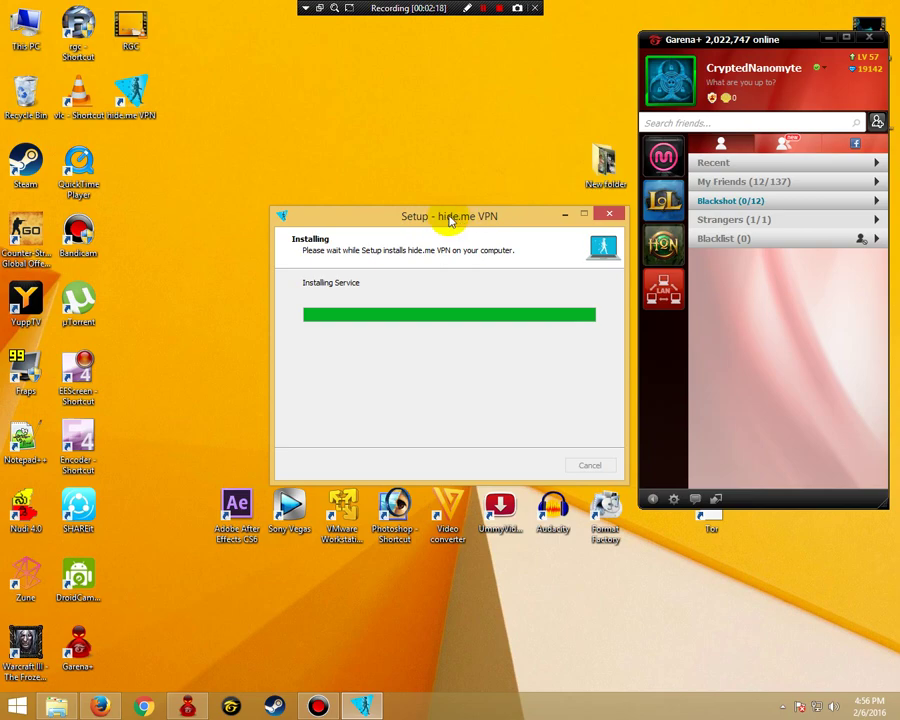
{"action": "left_click_drag", "start_coordinate": [445, 215], "coordinate": [377, 112]}
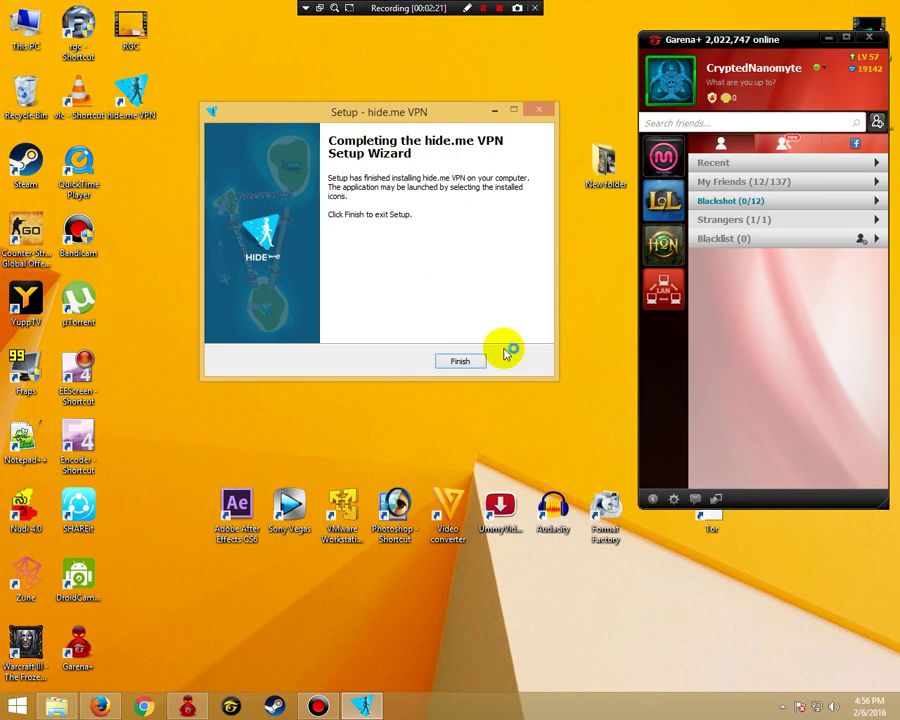
{"action": "left_click", "coordinate": [461, 362]}
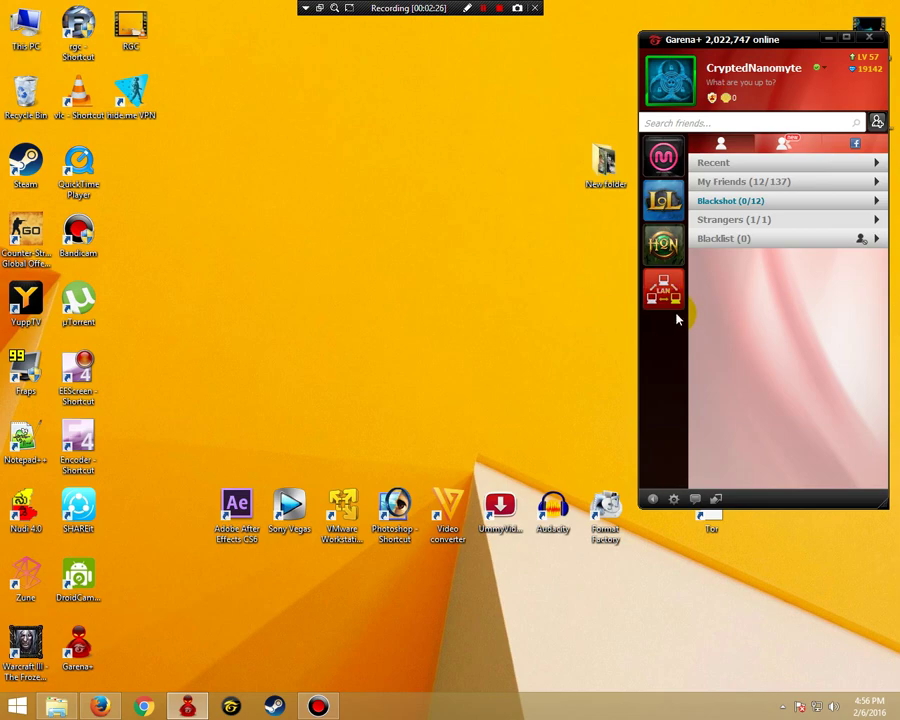
Refresh the desktop, dismiss the tray overflow popup, and launch the hide.me VPN shortcut.
{"action": "right_click", "coordinate": [294, 151]}
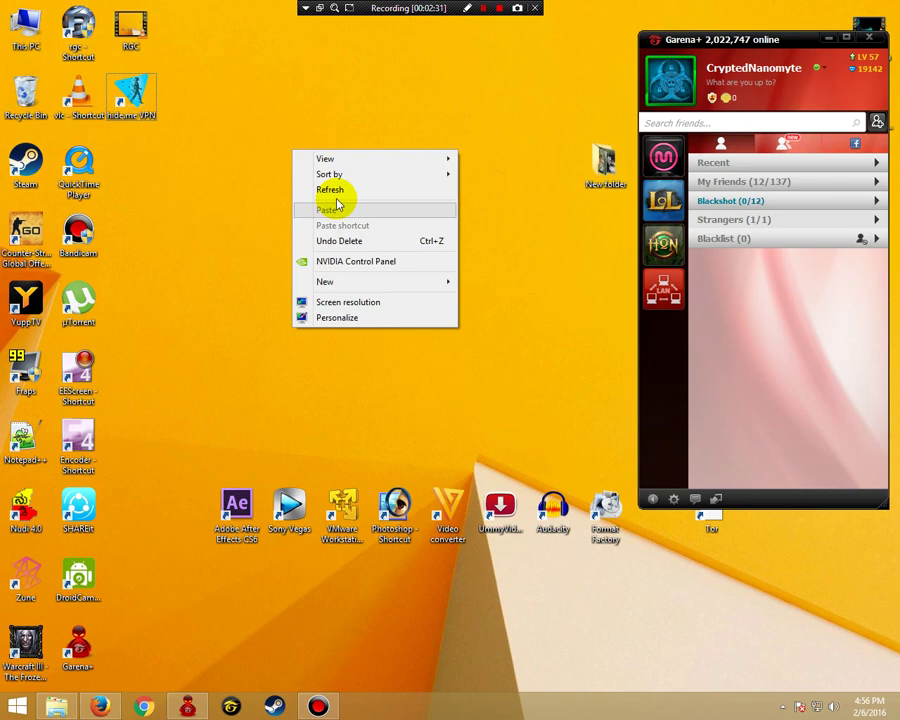
{"action": "left_click", "coordinate": [339, 190]}
{"action": "right_click", "coordinate": [305, 192]}
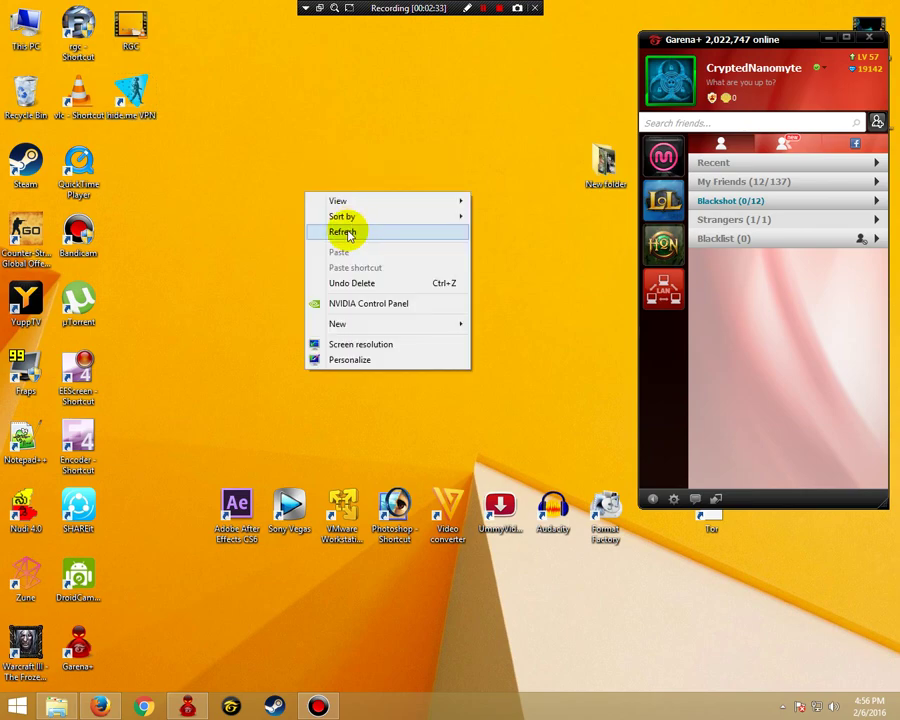
{"action": "left_click", "coordinate": [345, 232]}
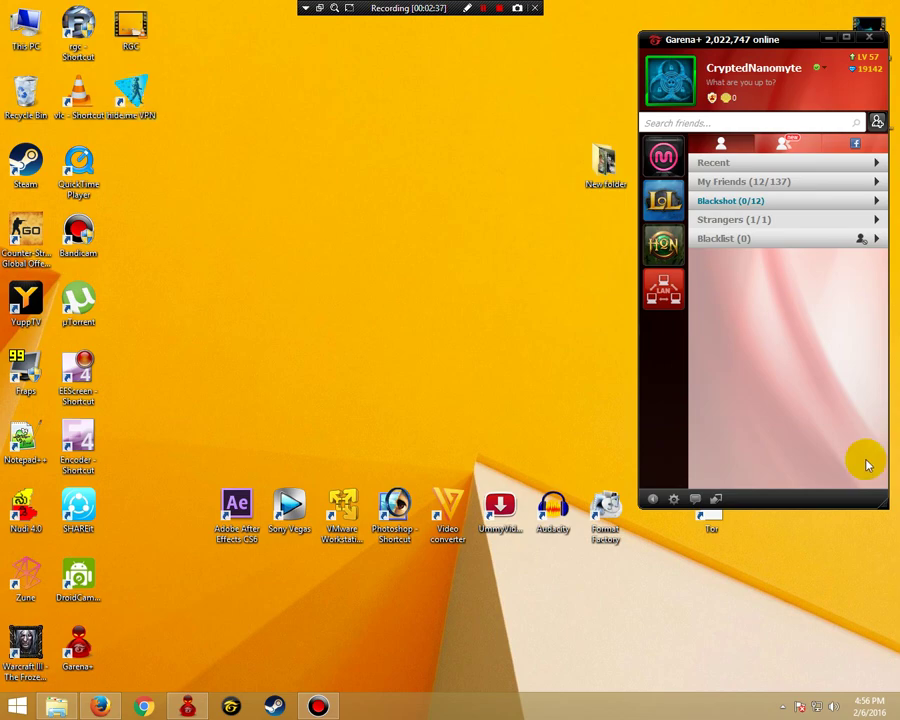
{"action": "left_click", "coordinate": [783, 706]}
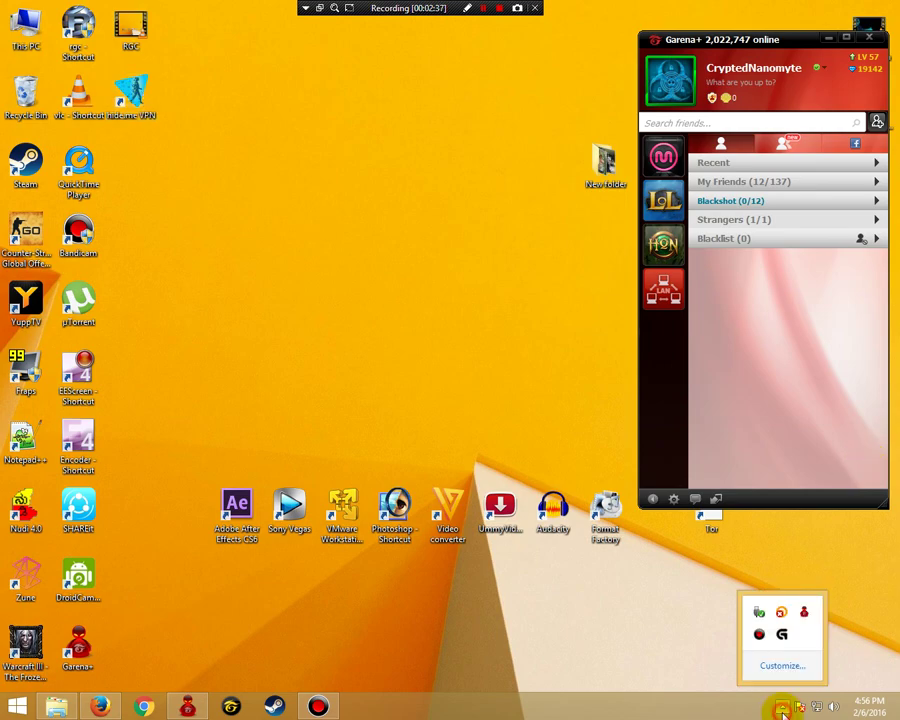
{"action": "left_click", "coordinate": [315, 221]}
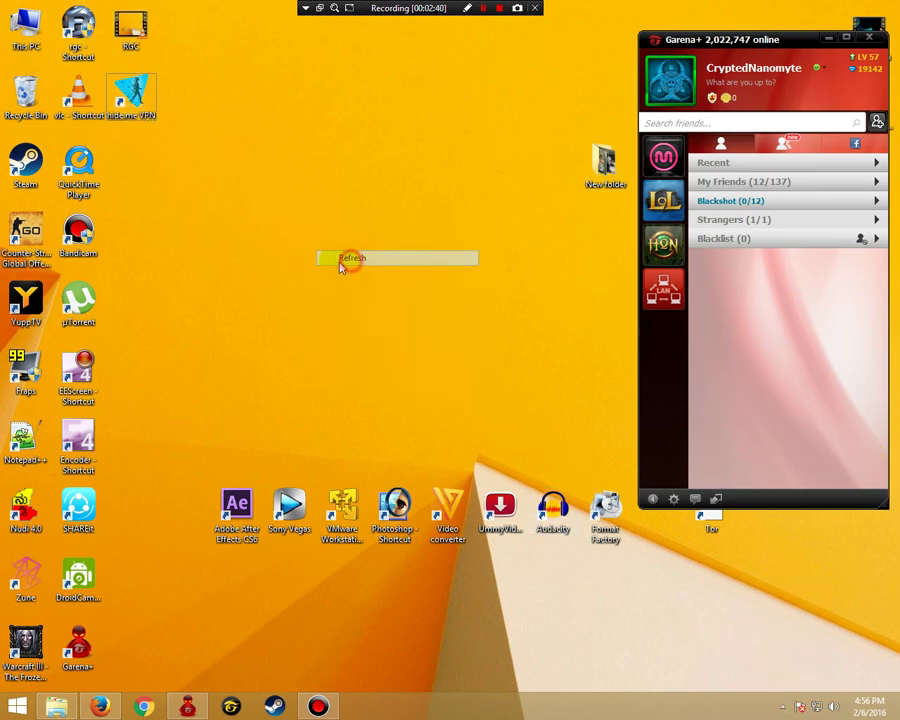
{"action": "left_click", "coordinate": [133, 93]}
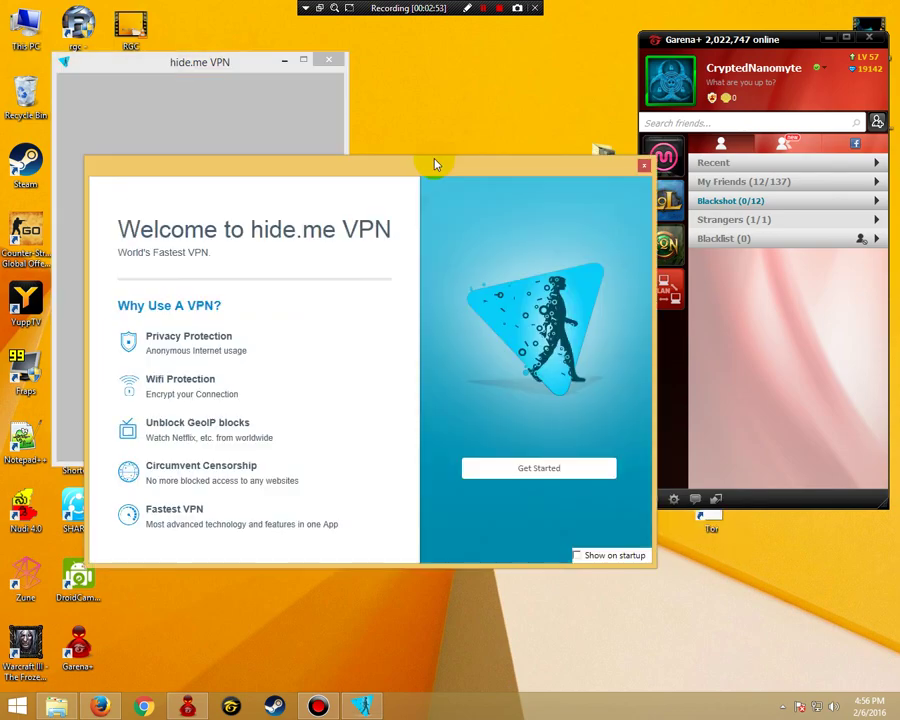
Close the hide.me welcome screen, centre the window, and start the free trial.
{"action": "left_click", "coordinate": [644, 164]}
{"action": "left_click_drag", "start_coordinate": [185, 62], "coordinate": [400, 94]}
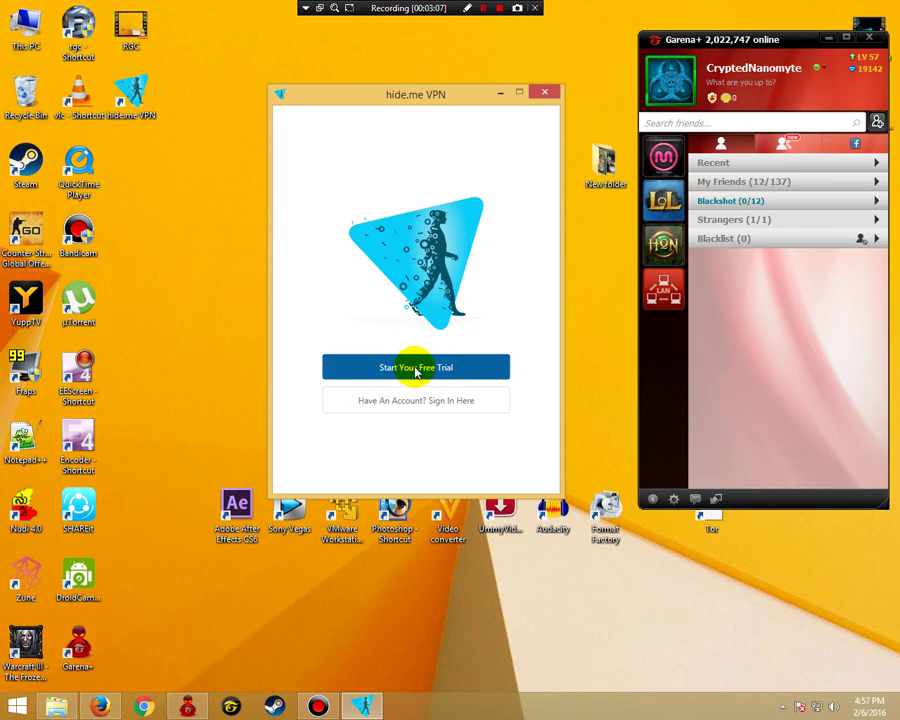
{"action": "left_click", "coordinate": [415, 370]}
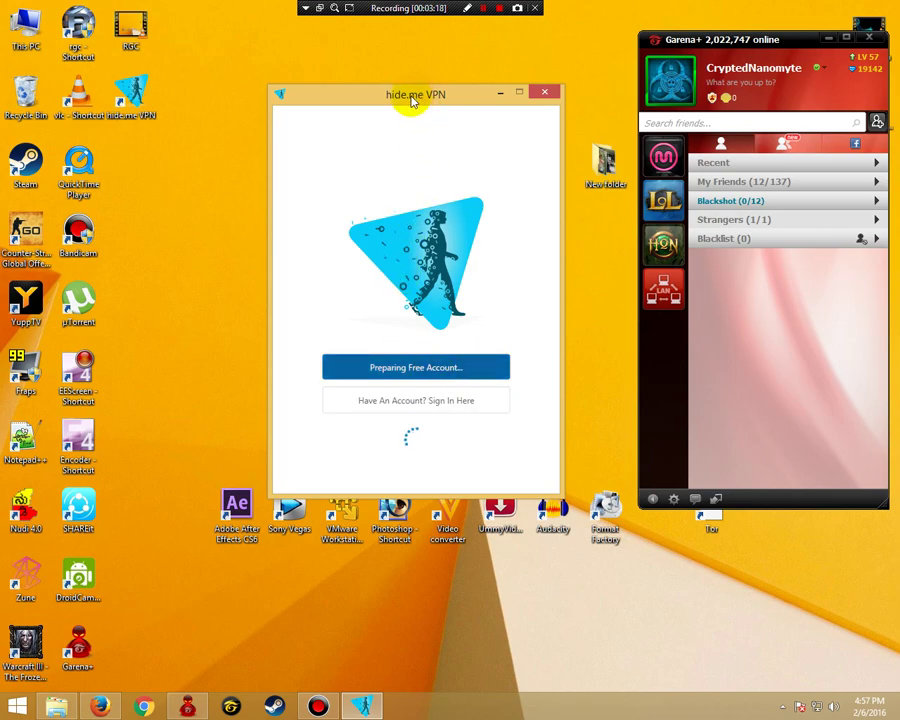
Select Singapore as the server location and switch the VPN connection on.
{"action": "left_click_drag", "start_coordinate": [411, 95], "coordinate": [370, 82]}
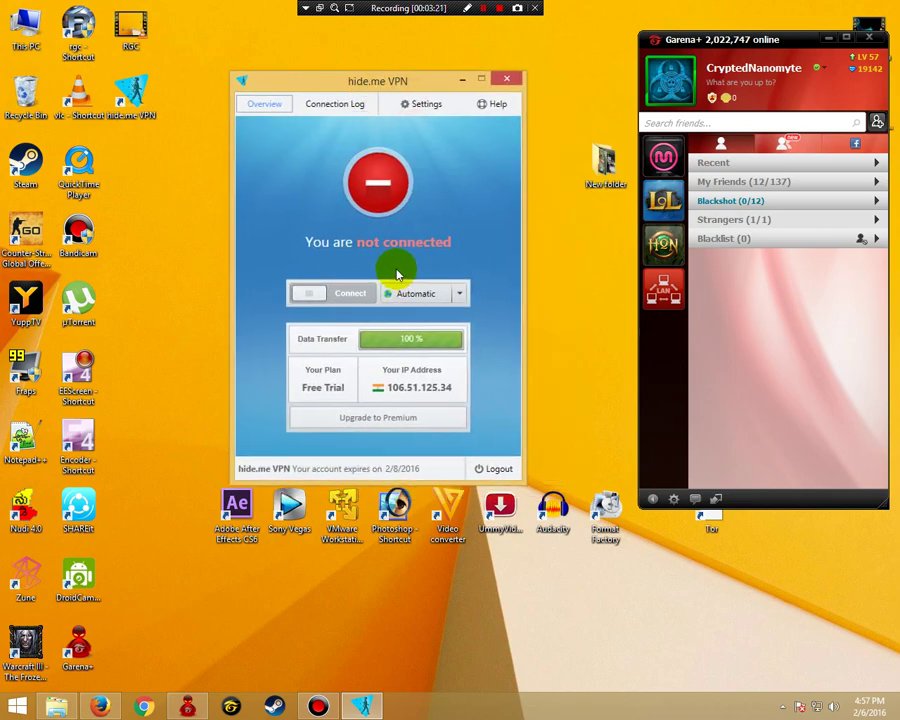
{"action": "left_click_drag", "start_coordinate": [372, 88], "coordinate": [350, 78]}
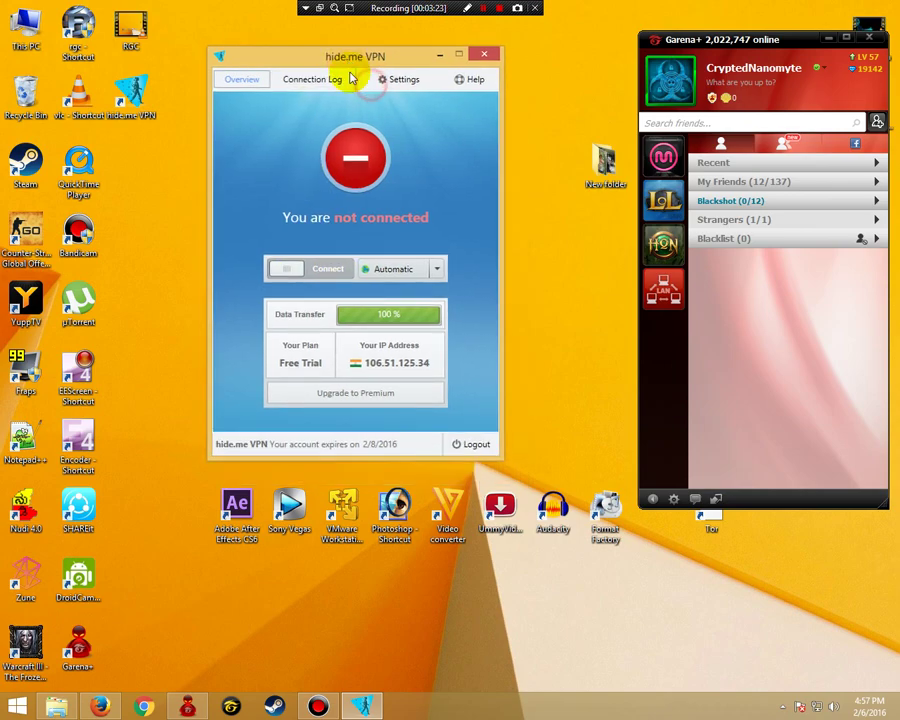
{"action": "left_click", "coordinate": [440, 270]}
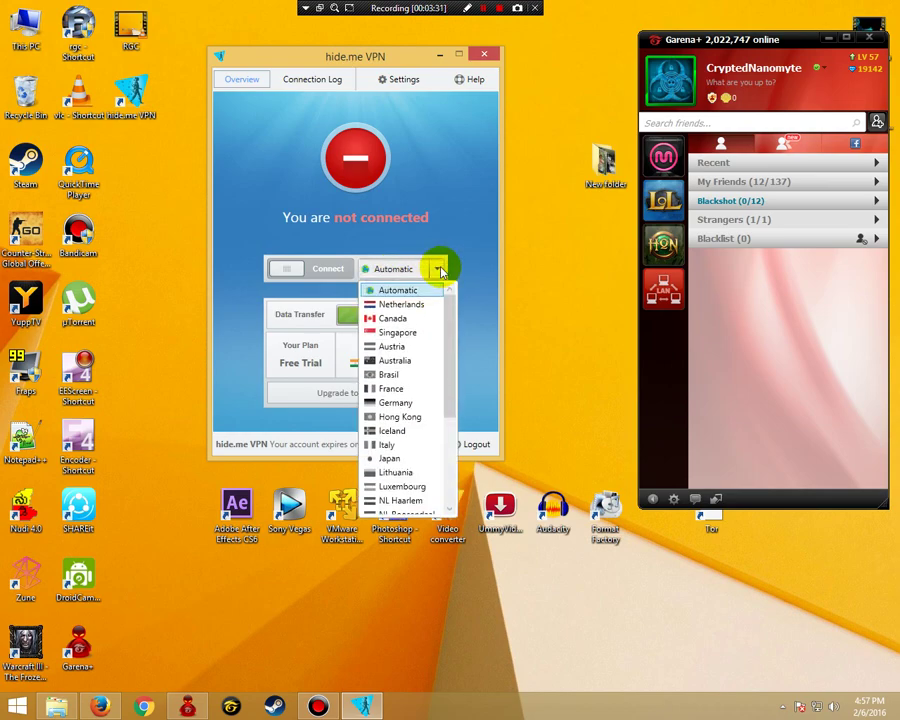
{"action": "left_click", "coordinate": [395, 332]}
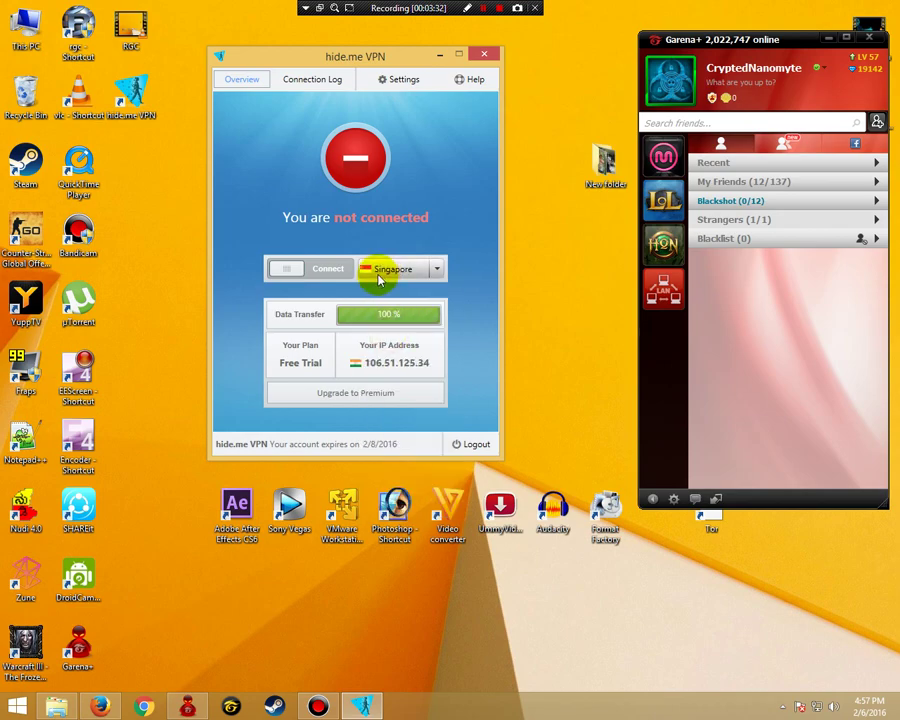
{"action": "left_click", "coordinate": [290, 270]}
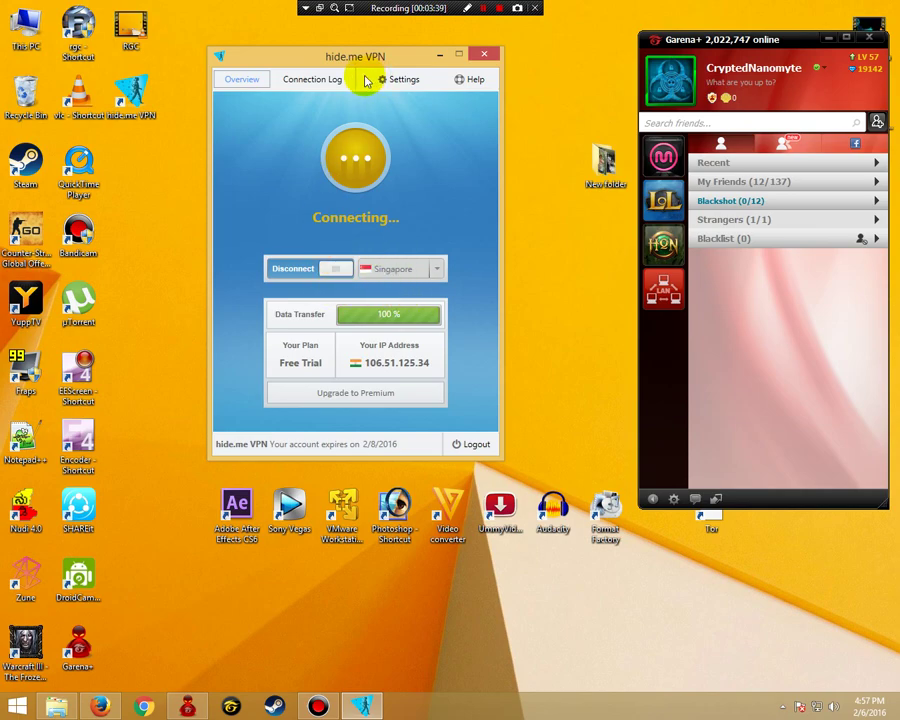
{"action": "left_click_drag", "start_coordinate": [362, 55], "coordinate": [371, 68]}
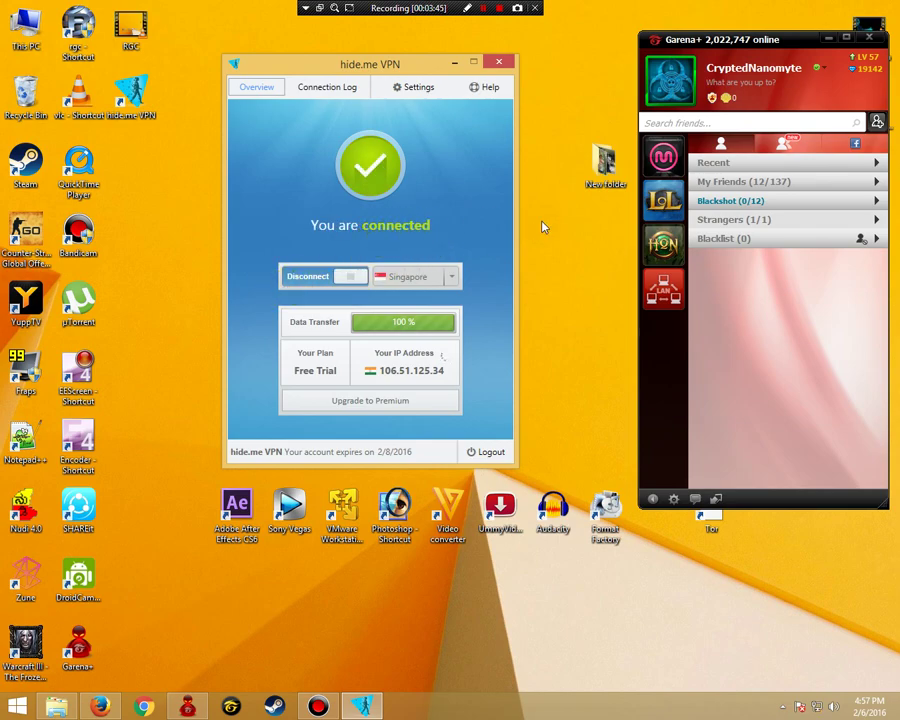
Reopen the Garena LAN client with the Singapore VPN active and refresh the desktop.
{"action": "left_click", "coordinate": [666, 290]}
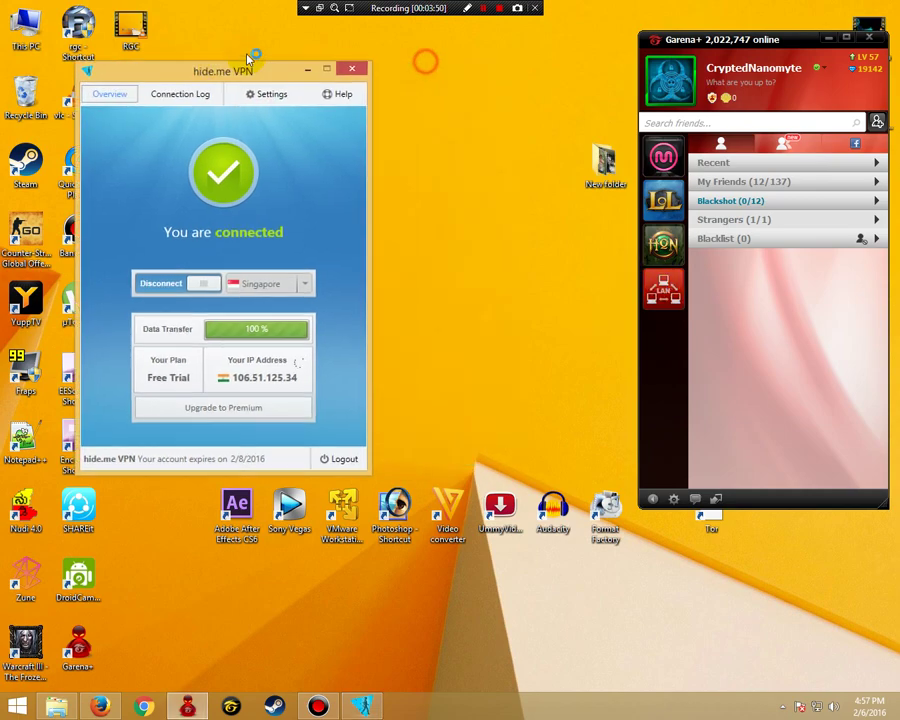
{"action": "left_click_drag", "start_coordinate": [443, 69], "coordinate": [258, 77]}
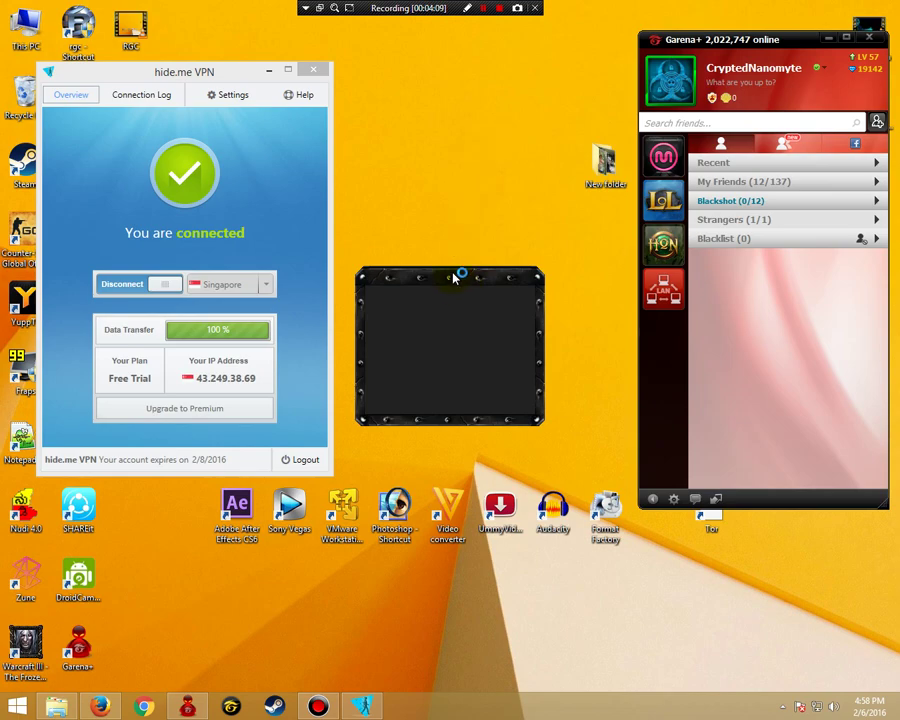
{"action": "right_click", "coordinate": [472, 234]}
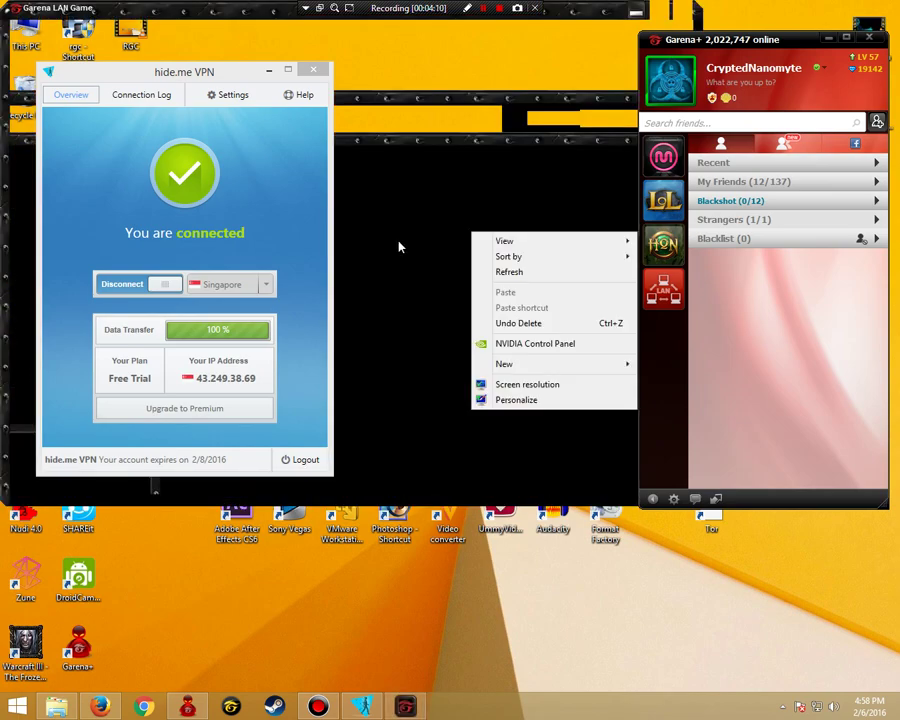
{"action": "left_click", "coordinate": [509, 272]}
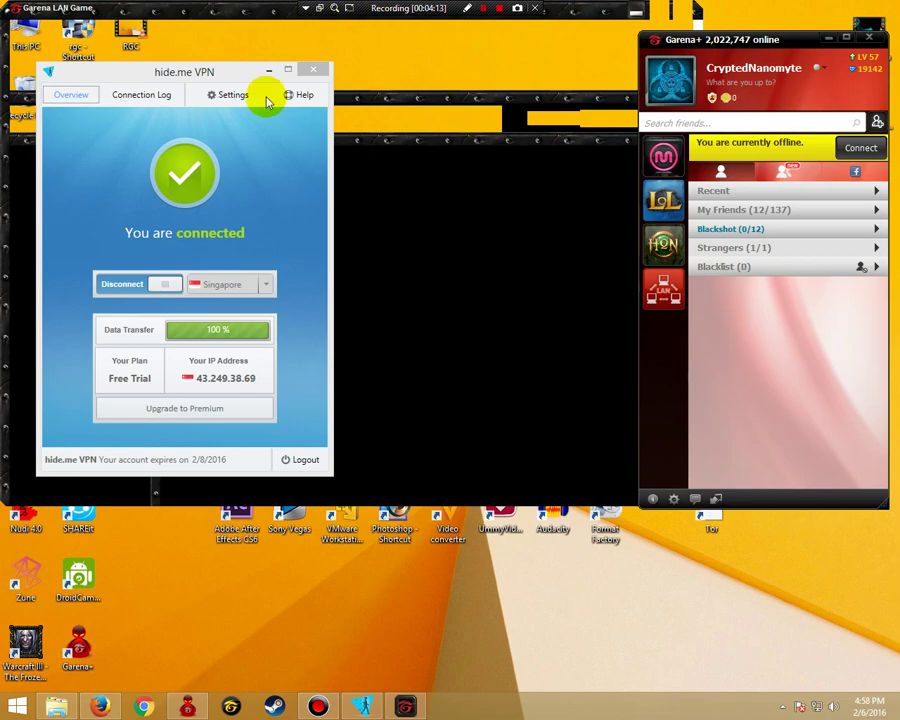
{"action": "left_click_drag", "start_coordinate": [171, 76], "coordinate": [341, 76]}
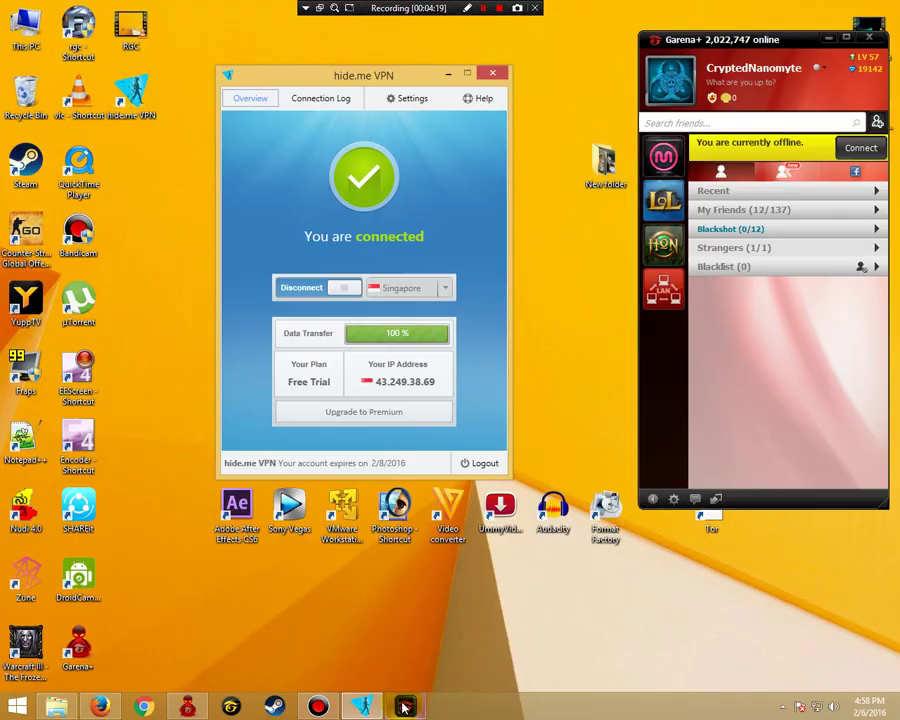
Disconnect hide.me VPN from the Singapore server while checking the Garena LAN window.
{"action": "left_click", "coordinate": [404, 708]}
{"action": "left_click", "coordinate": [358, 272]}
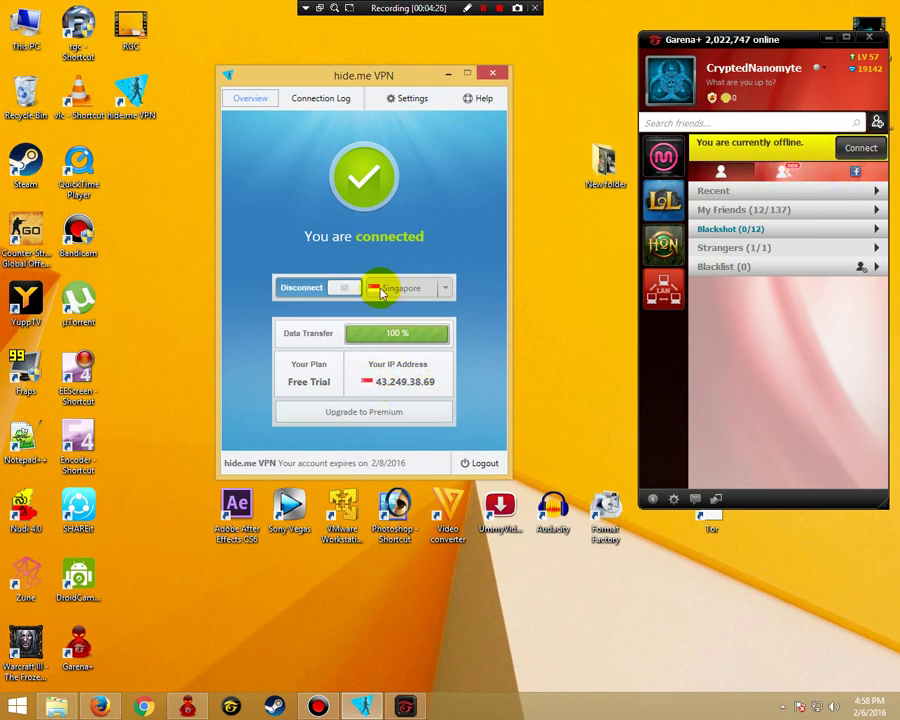
{"action": "left_click", "coordinate": [314, 287]}
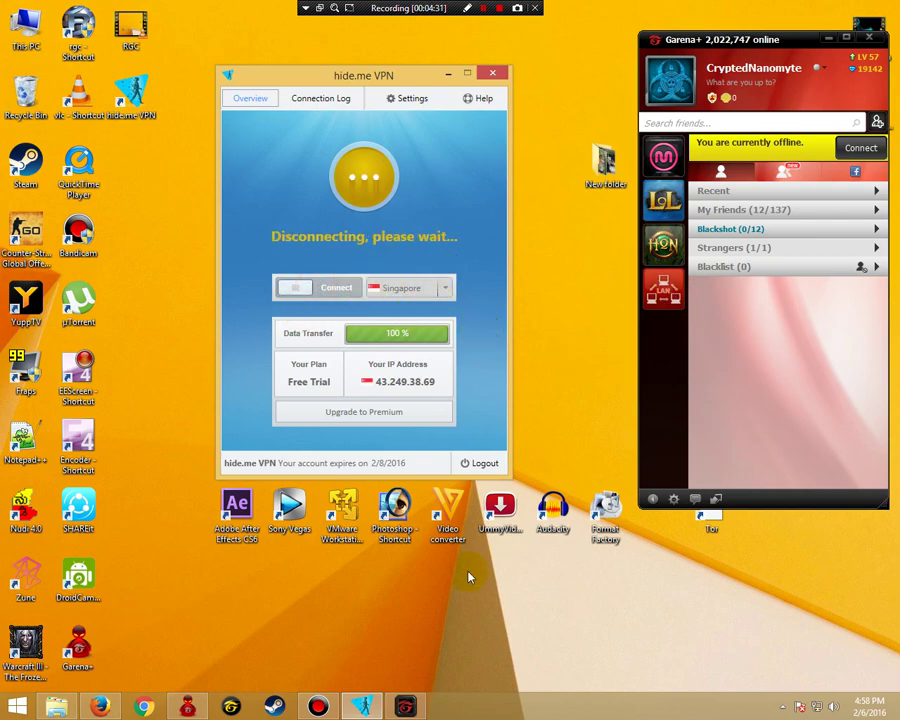
{"action": "left_click", "coordinate": [407, 706]}
{"action": "left_click", "coordinate": [407, 706]}
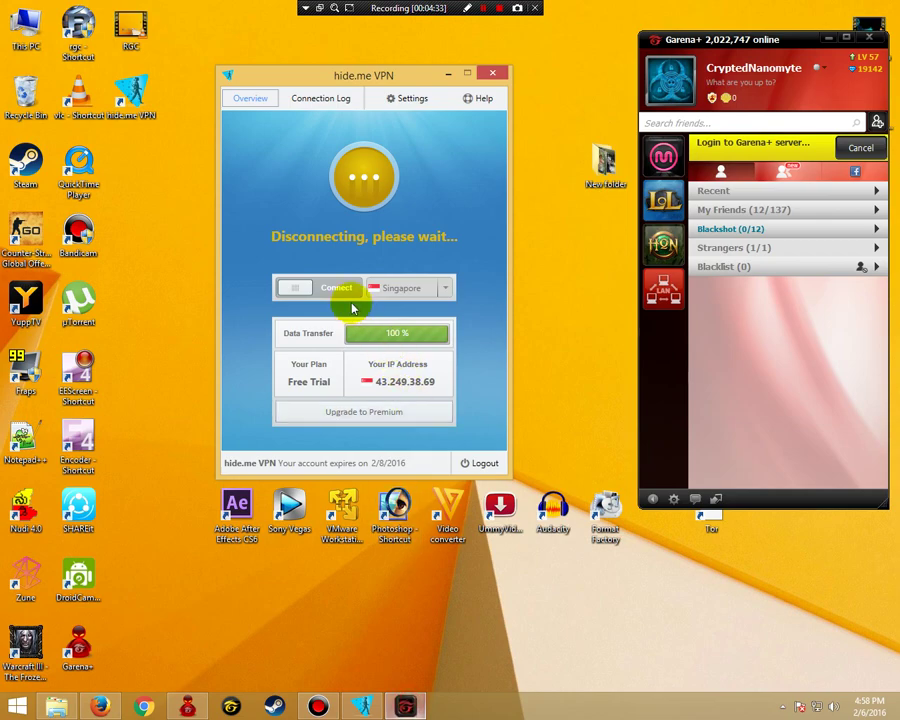
{"action": "left_click", "coordinate": [335, 277]}
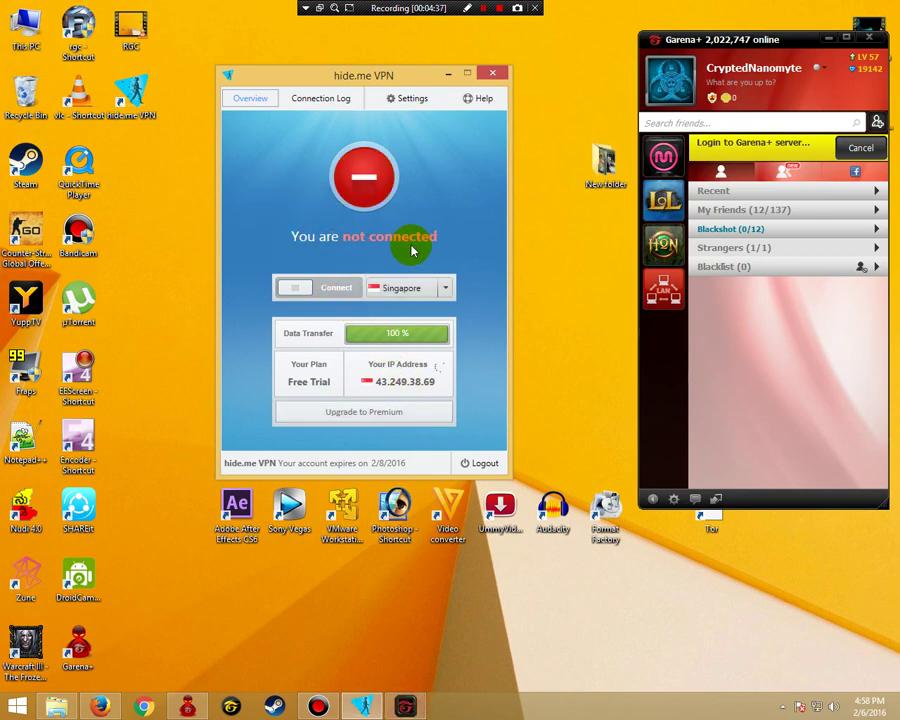
Close the VPN window to the tray, then view and dismiss its tray icon menu.
{"action": "left_click", "coordinate": [494, 73]}
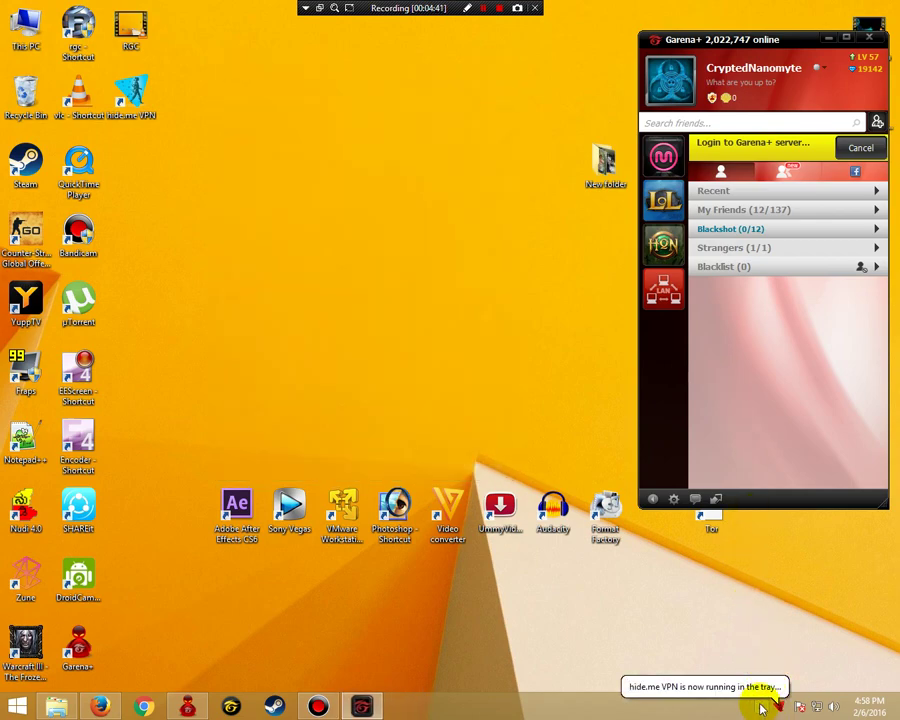
{"action": "left_click", "coordinate": [779, 706]}
{"action": "right_click", "coordinate": [781, 707]}
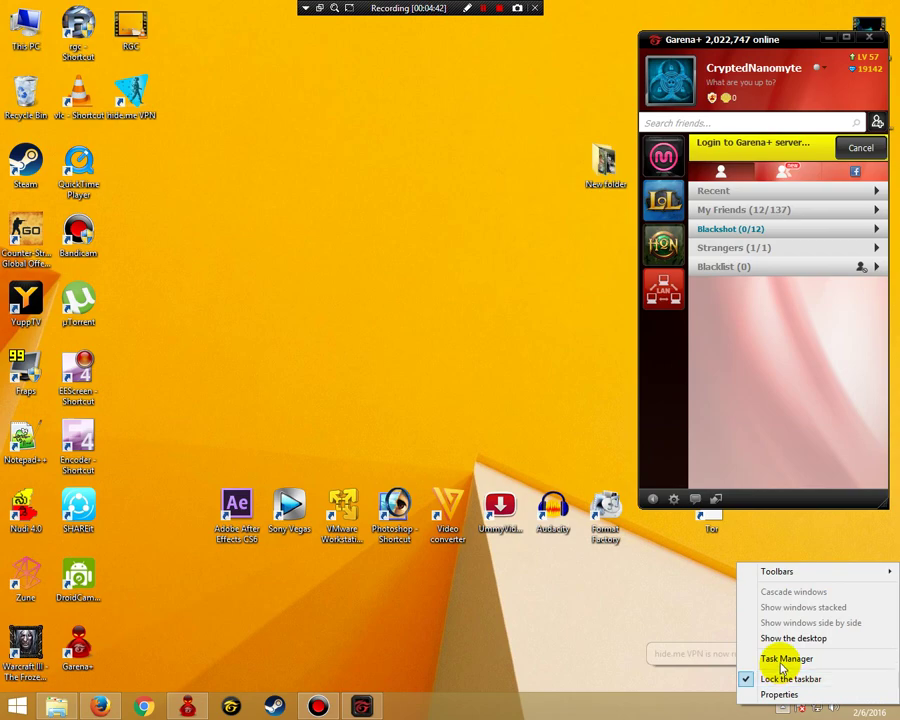
{"action": "left_click", "coordinate": [782, 706]}
{"action": "right_click", "coordinate": [806, 632]}
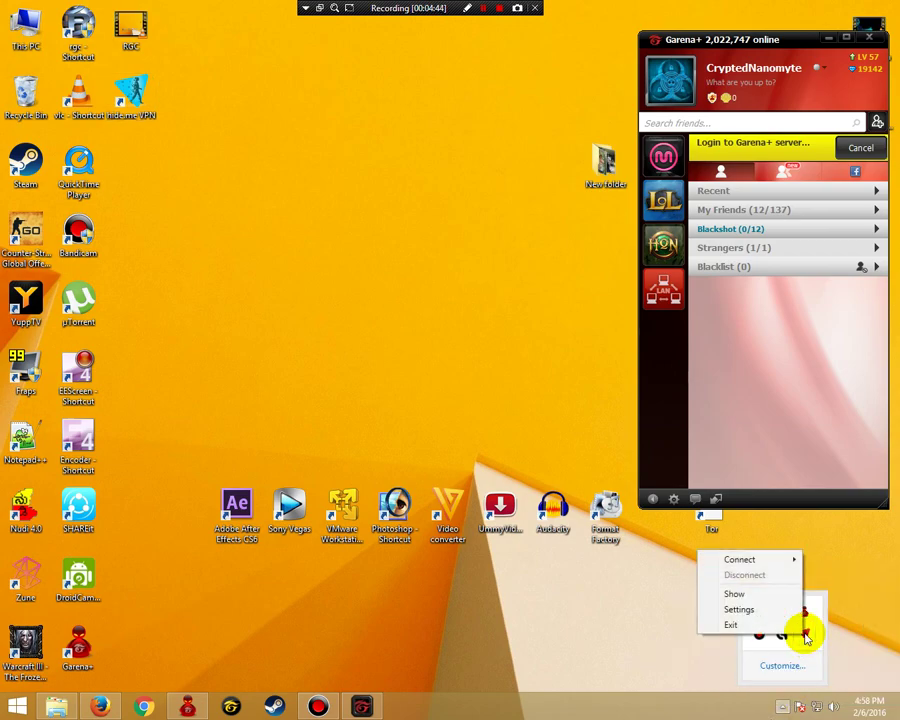
{"action": "left_click", "coordinate": [851, 148]}
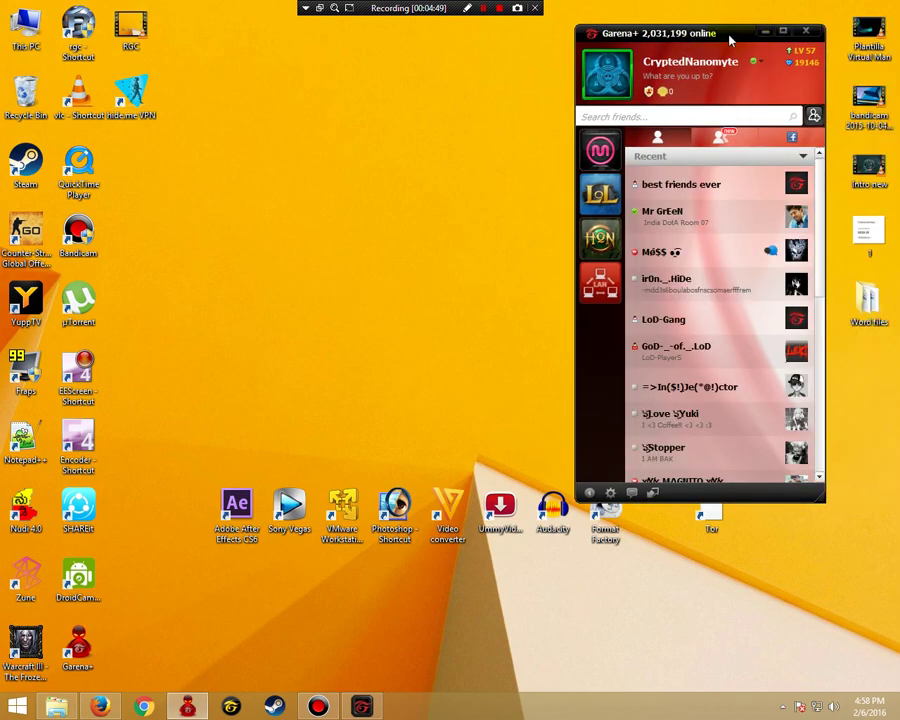
Move the Garena+ window and collapse the Recent friends group so only group headings show.
{"action": "left_click_drag", "start_coordinate": [746, 30], "coordinate": [790, 29]}
{"action": "left_click", "coordinate": [733, 149]}
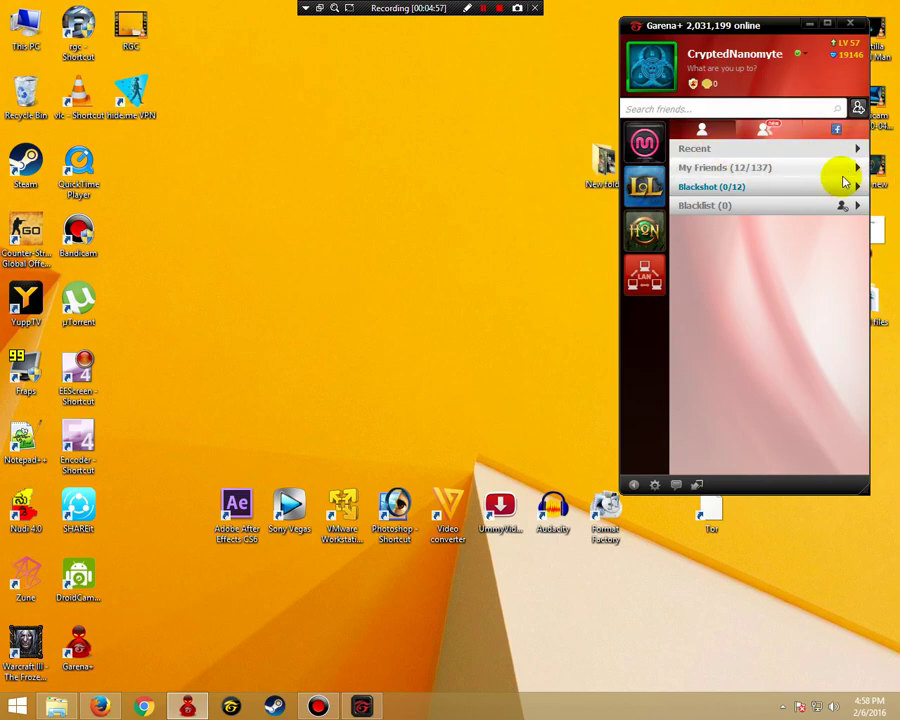
{"action": "left_click", "coordinate": [303, 318]}
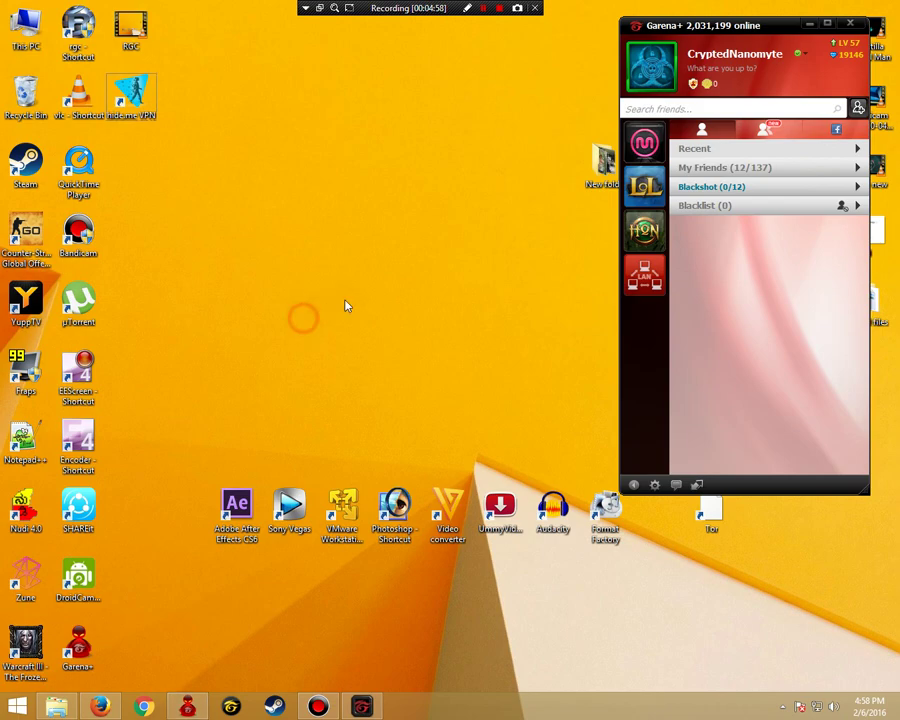
Open the War3 RPG lobby in Garena LAN and select the Russia region.
{"action": "left_click", "coordinate": [362, 705]}
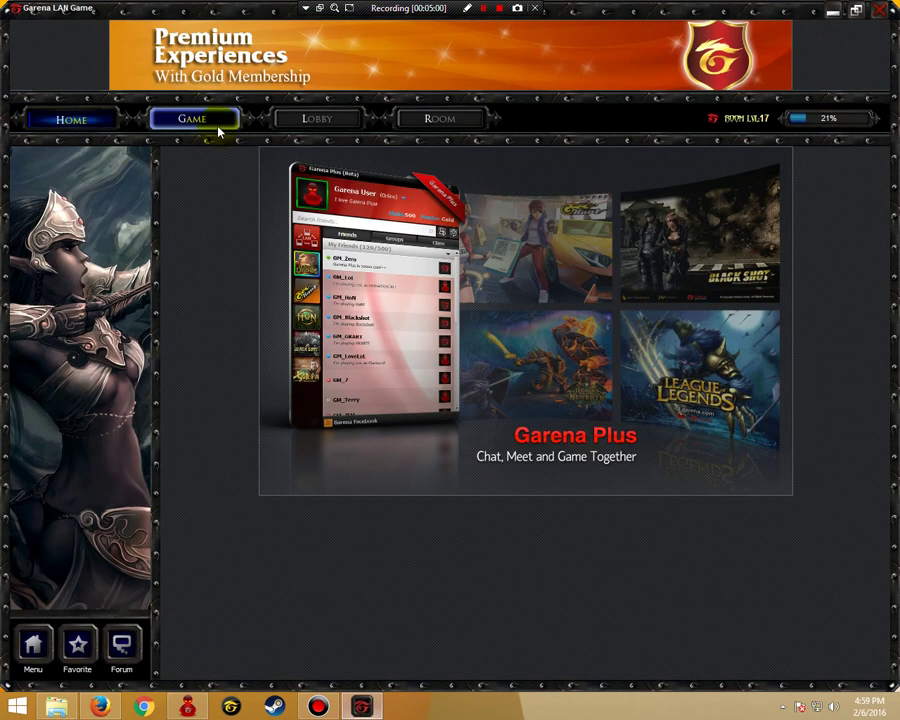
{"action": "left_click", "coordinate": [194, 124]}
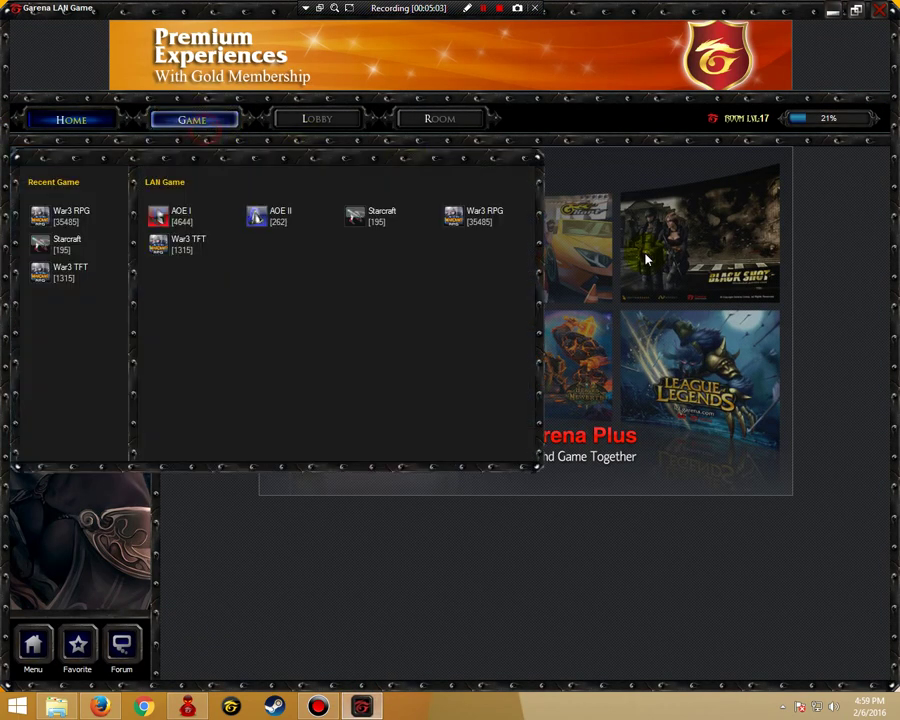
{"action": "left_click", "coordinate": [455, 221]}
{"action": "left_click", "coordinate": [144, 237]}
{"action": "scroll", "coordinate": [130, 321], "scroll_direction": "down", "scroll_amount": 3}
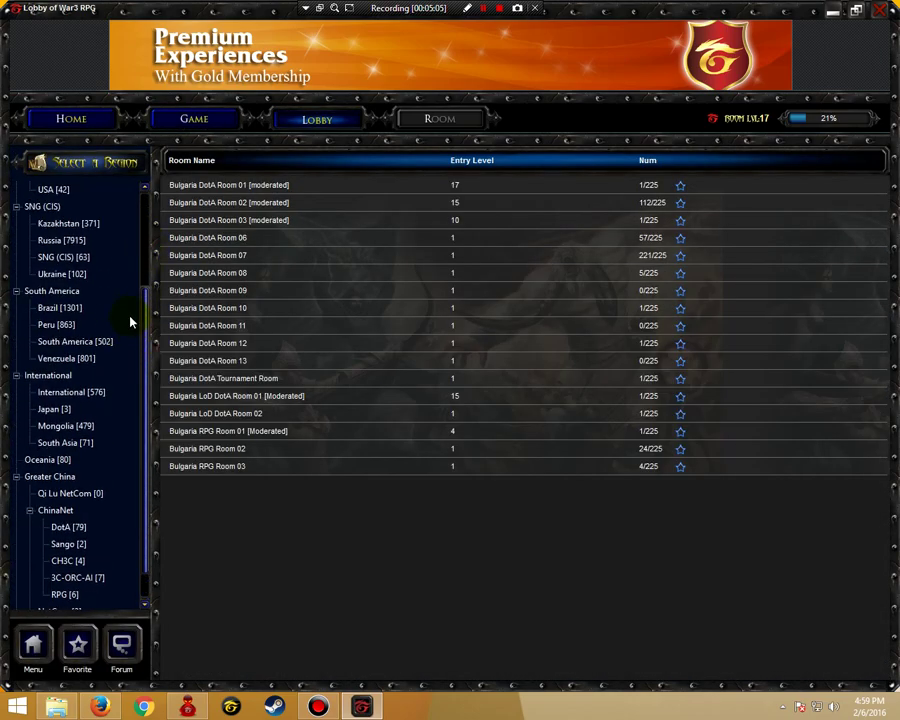
Join Russia DotA Room 11 (1.26a) and minimize its room window.
{"action": "scroll", "coordinate": [130, 321], "scroll_direction": "up", "scroll_amount": 2}
{"action": "scroll", "coordinate": [134, 310], "scroll_direction": "up", "scroll_amount": 1}
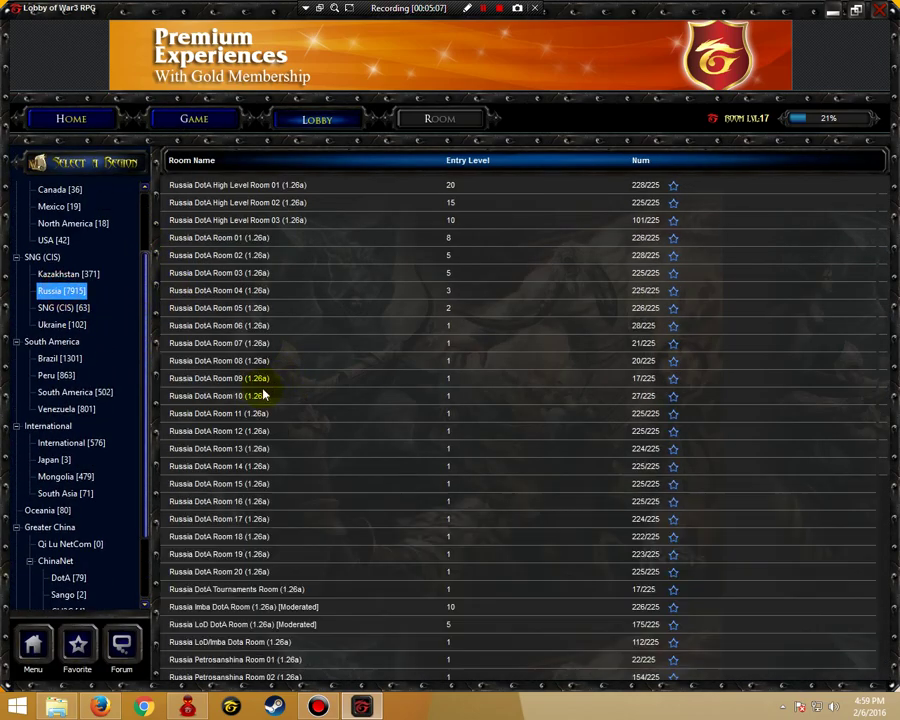
{"action": "double_click", "coordinate": [232, 425]}
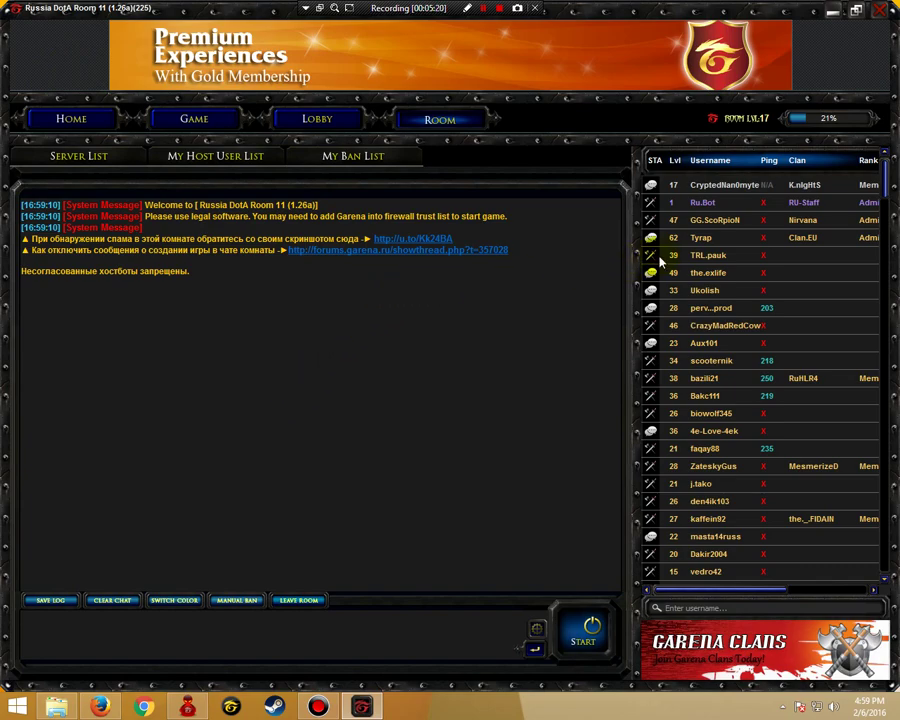
{"action": "left_click", "coordinate": [831, 14]}
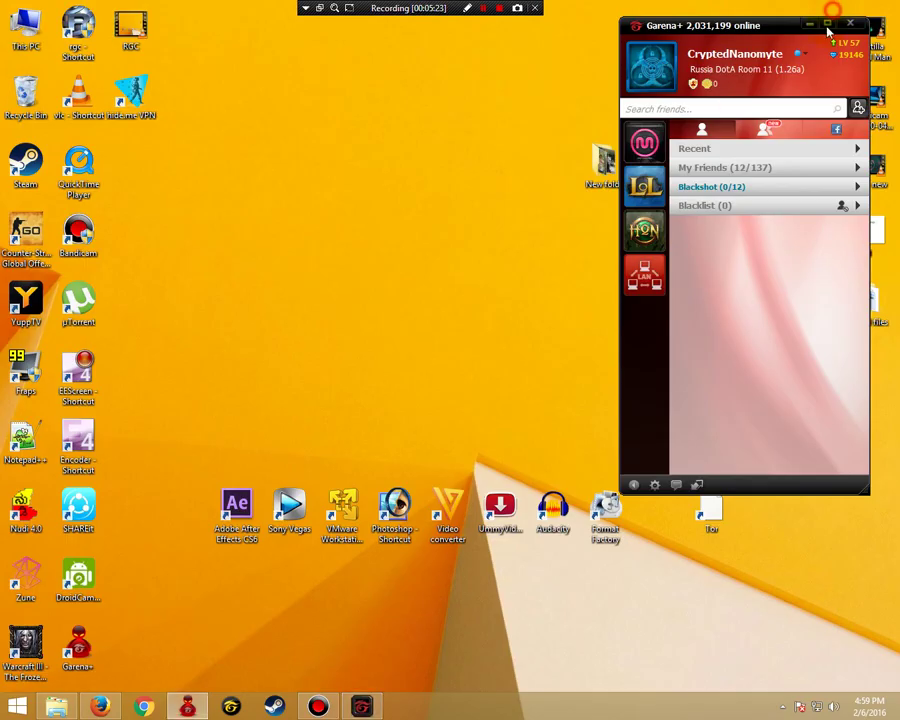